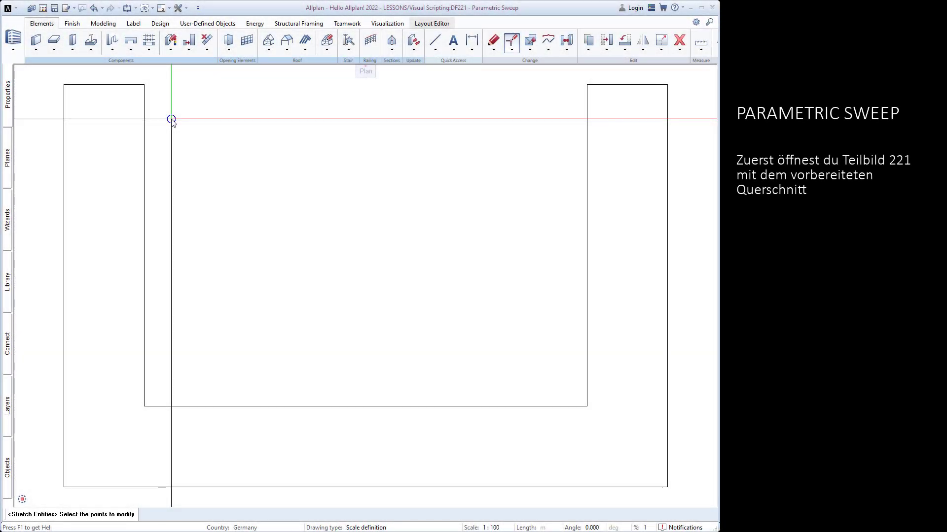
- Open drawing file 221 Parametric Sweep from the project's Visual Scripting drawings
click(44, 8)
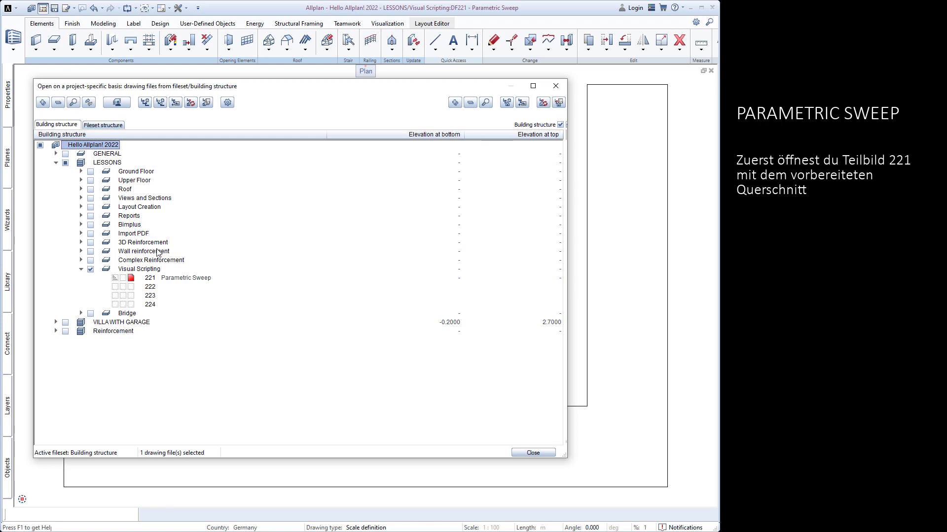
double_click(177, 278)
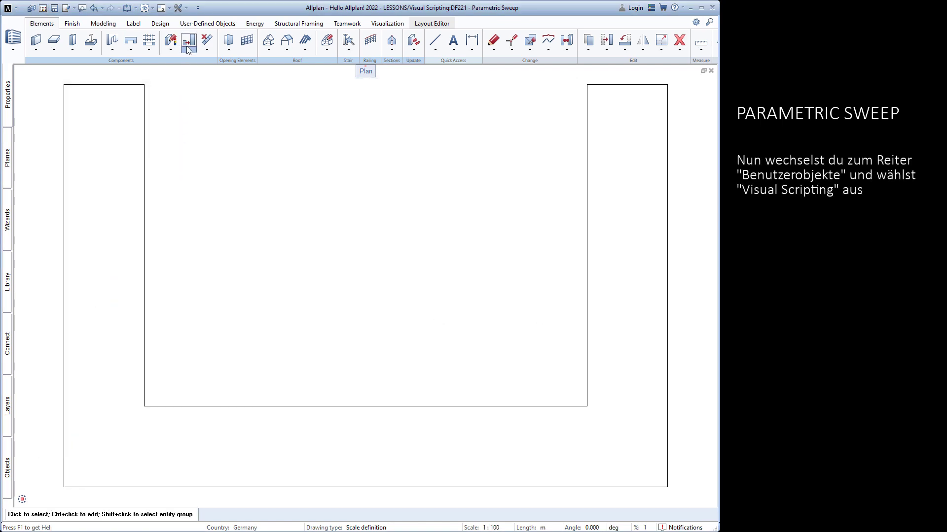
- Launch Visual Scripting and place a Point3DInput node from the library onto the canvas
click(191, 27)
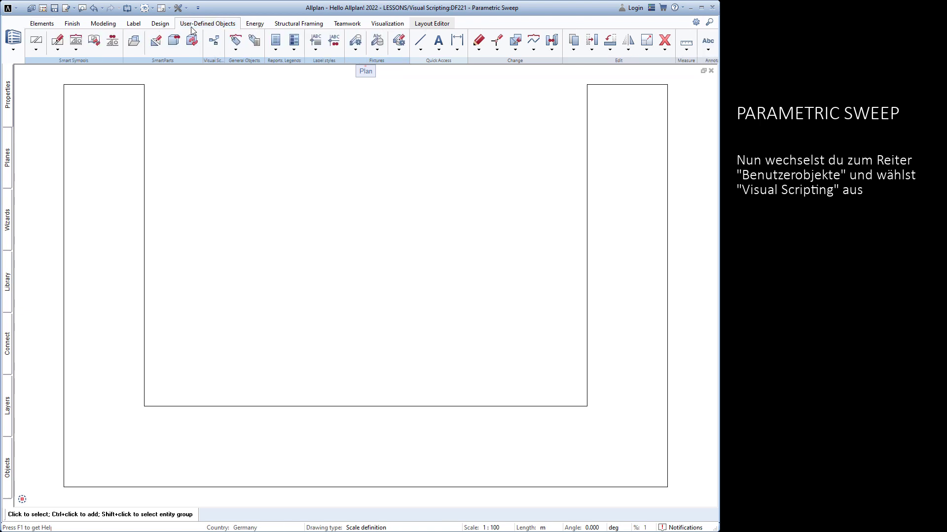
click(214, 41)
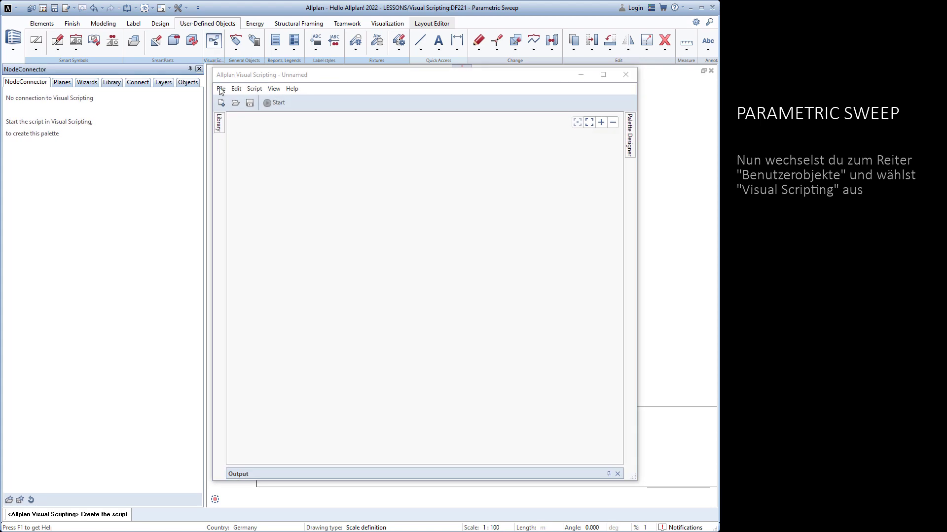
click(220, 127)
text(poi)
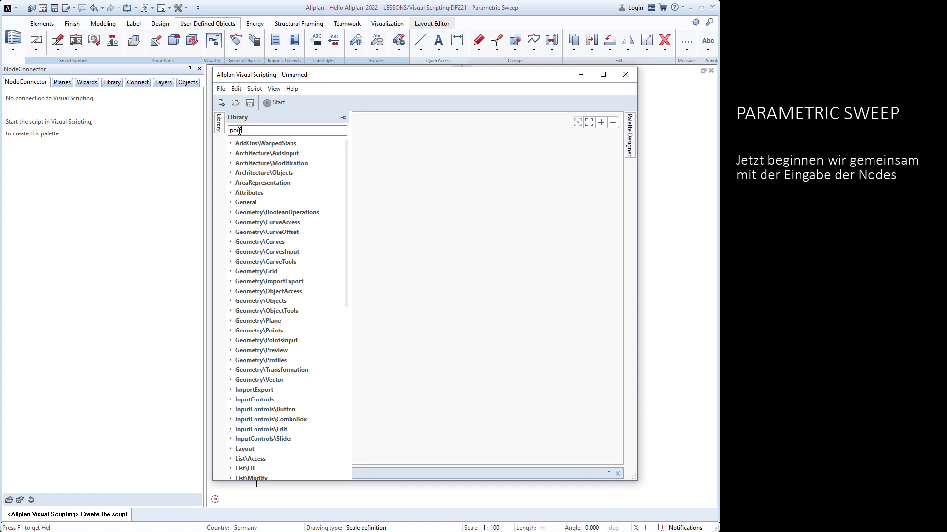
text(nt3d)
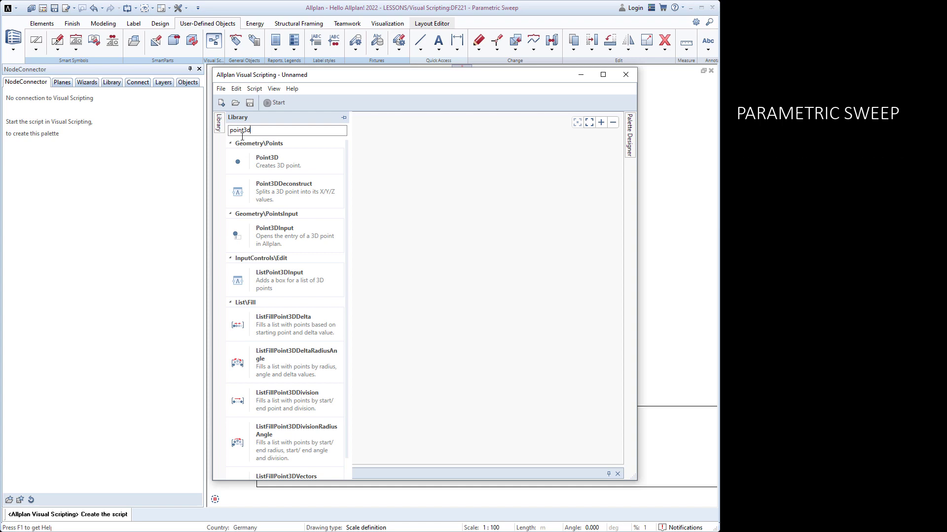
drag(277, 239, 364, 129)
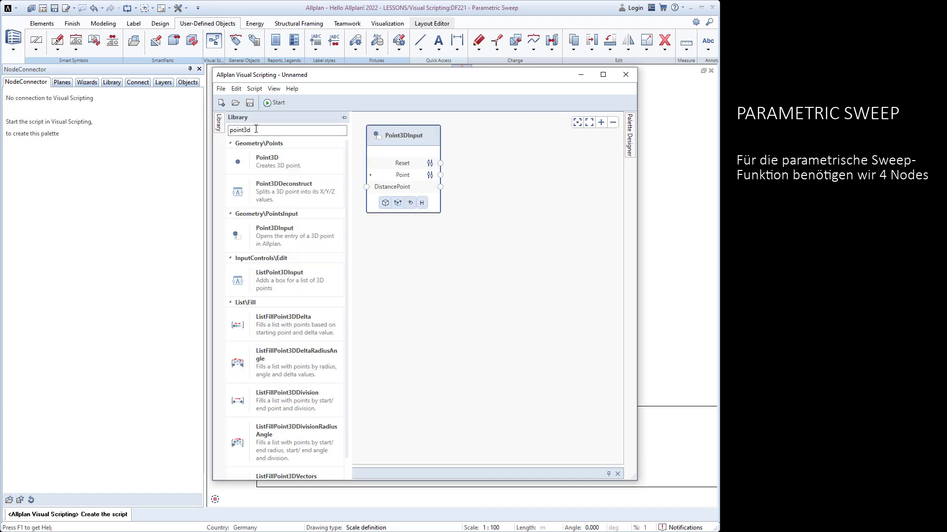
- Add a SelectGeometryObject node below the Point3DInput node
double_click(229, 130)
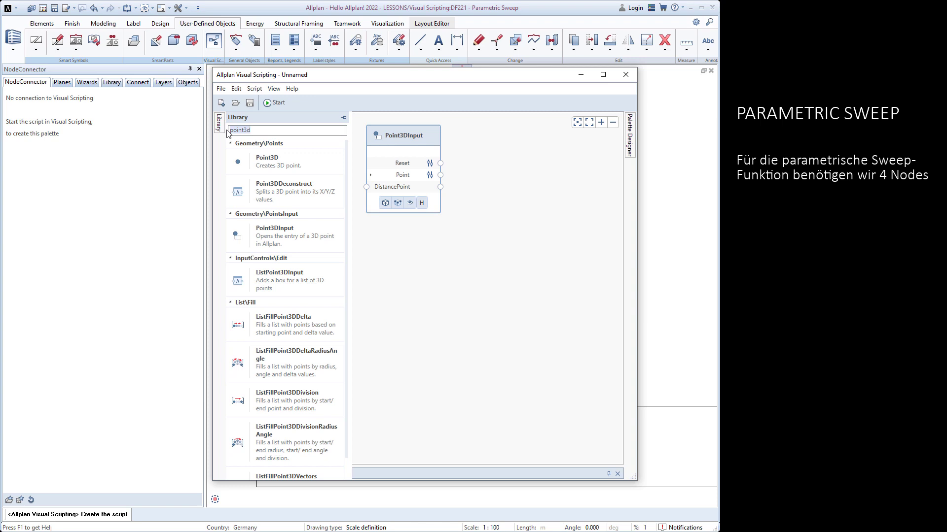
text(select)
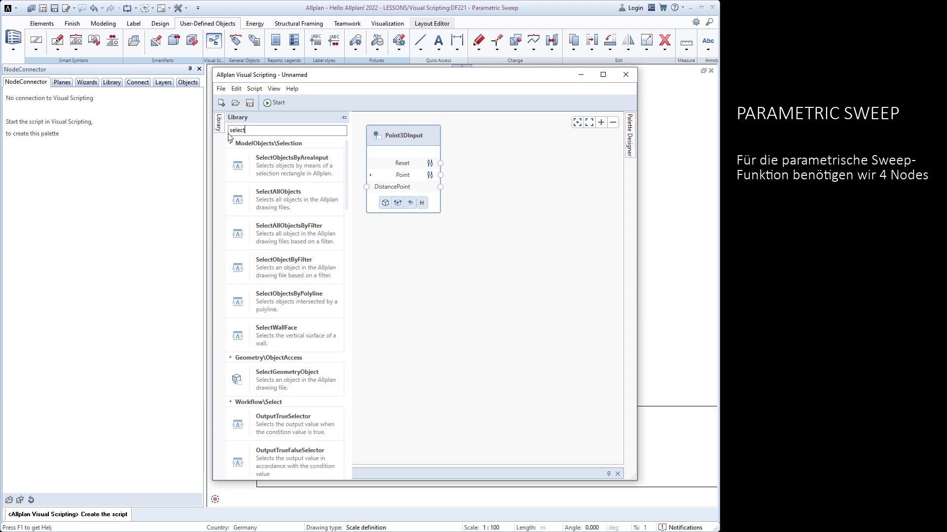
click(275, 380)
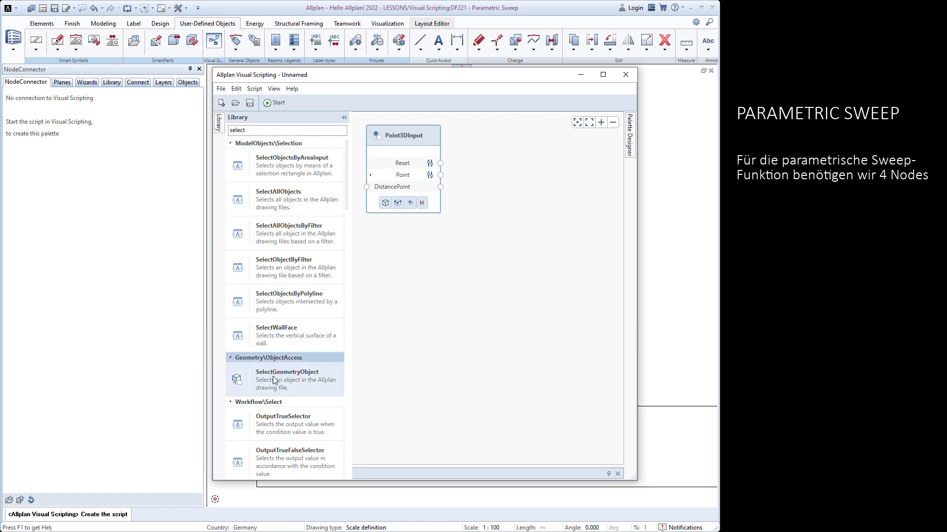
drag(275, 381, 365, 225)
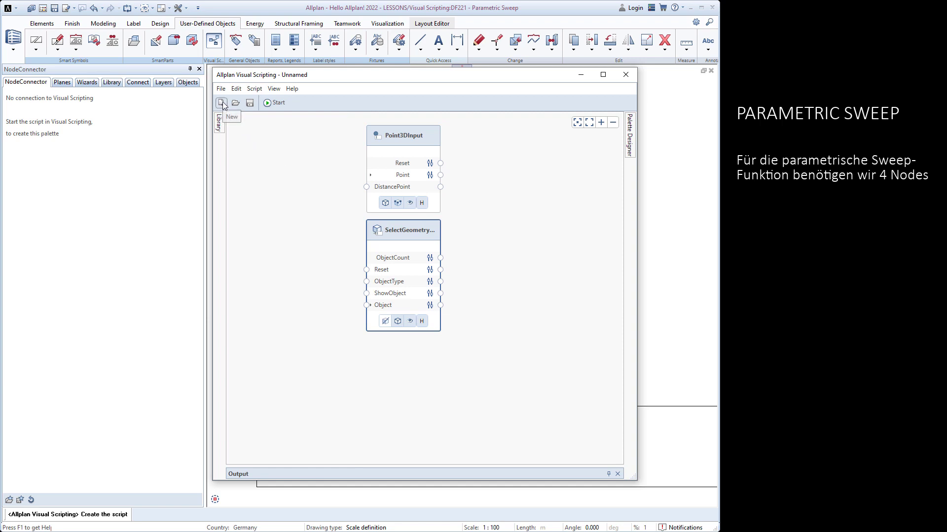
- Add a Spline3DInput node and a SweepXYSection node beside the others
click(220, 123)
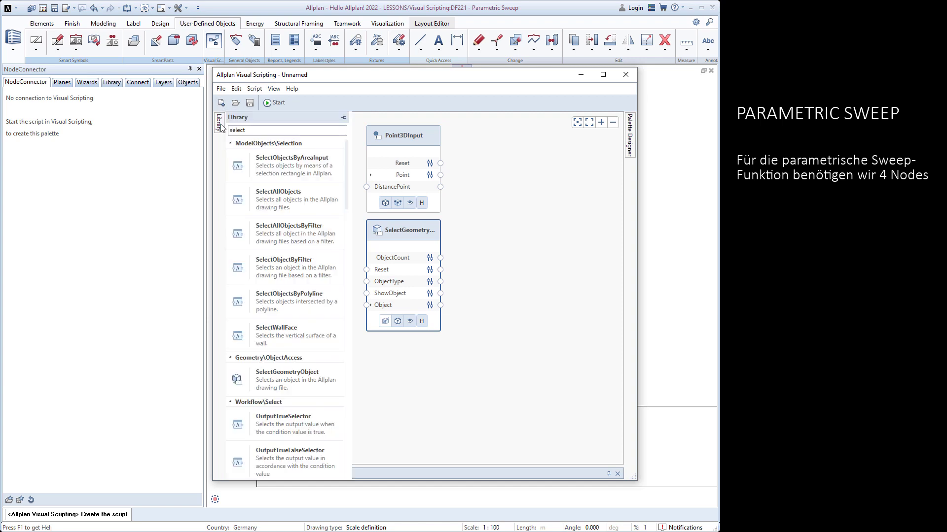
click(244, 129)
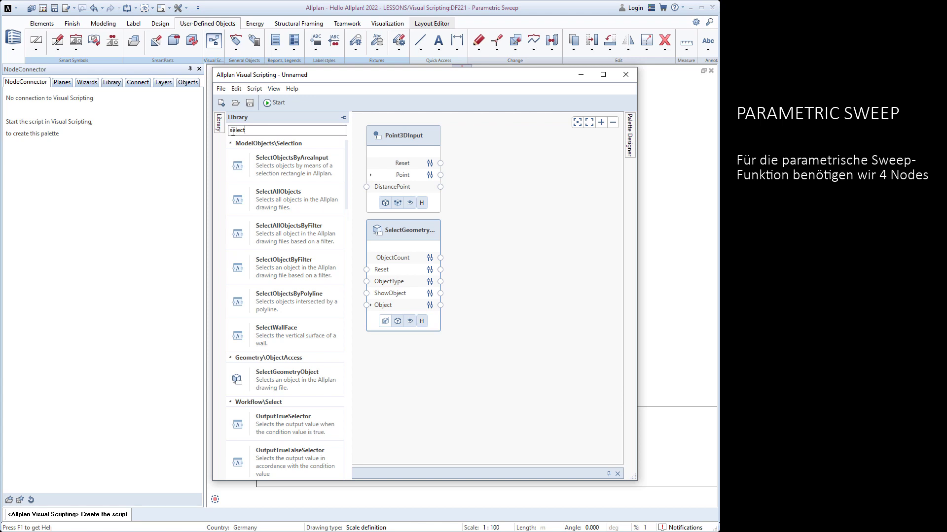
drag(230, 131, 248, 130)
text(spline3d)
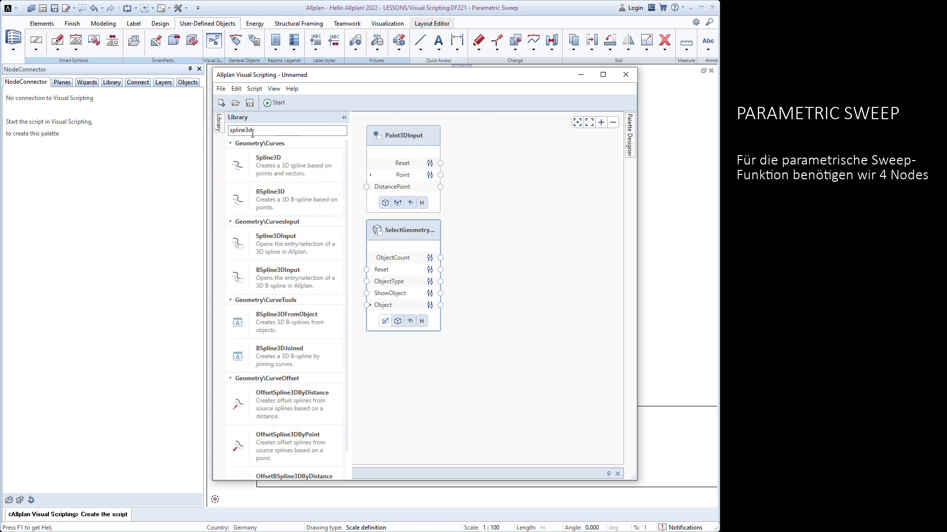
drag(276, 243, 365, 340)
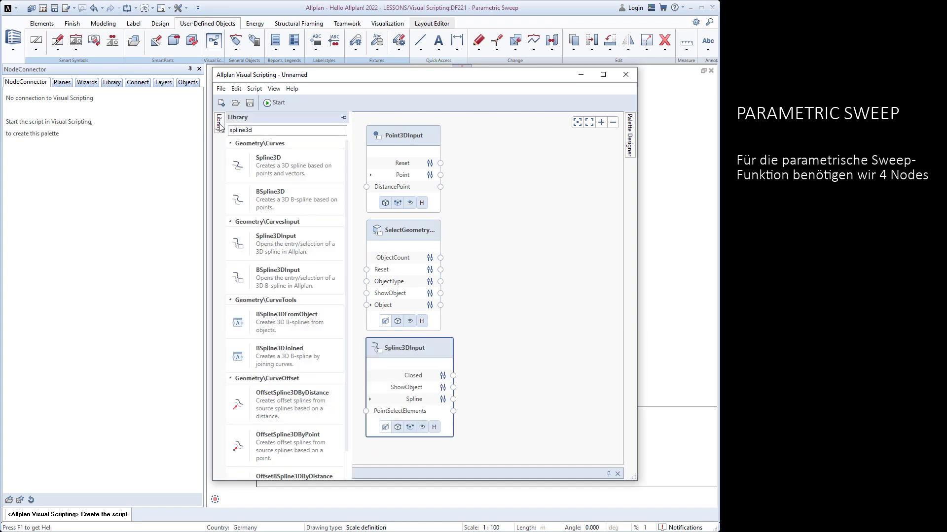
double_click(229, 131)
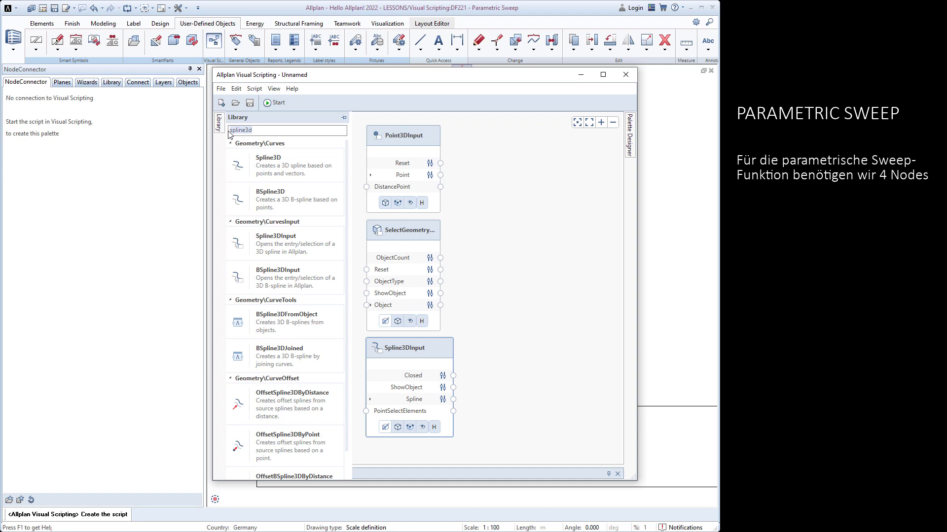
text(sweep)
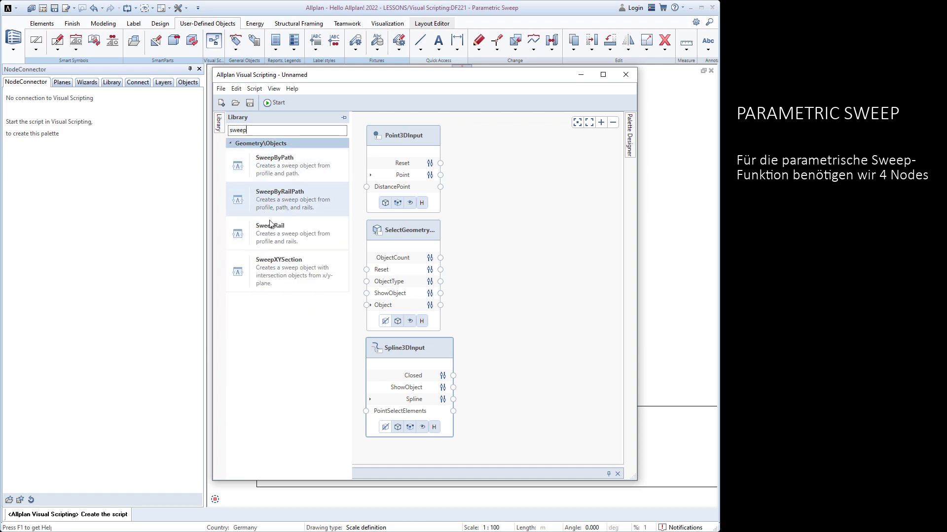
drag(283, 271, 472, 223)
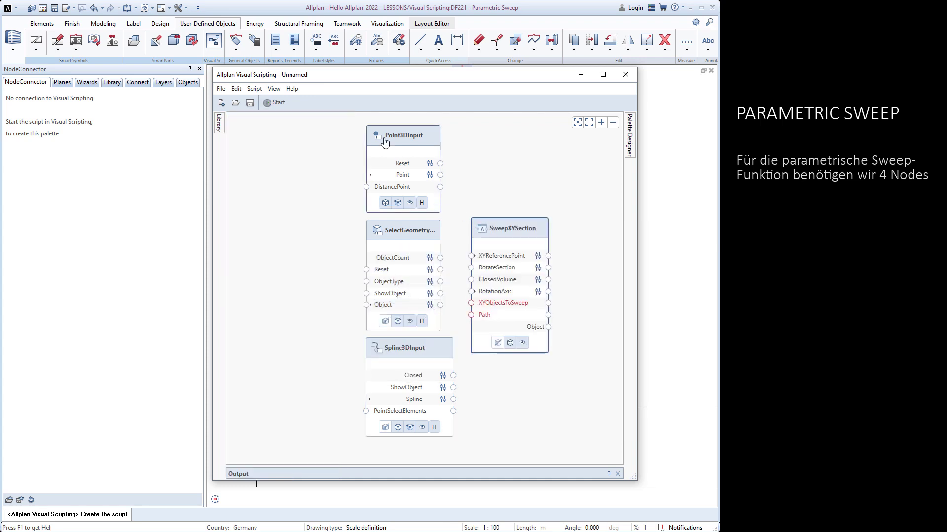
- Wire Point→XYReferencePoint, Object→XYObjectsToSweep, Spline→Path and enable SweepXYSection's model-object creation
mouse_move(356, 117)
mouse_down()
mouse_move(562, 434)
mouse_move(594, 445)
mouse_up()
drag(411, 274, 292, 274)
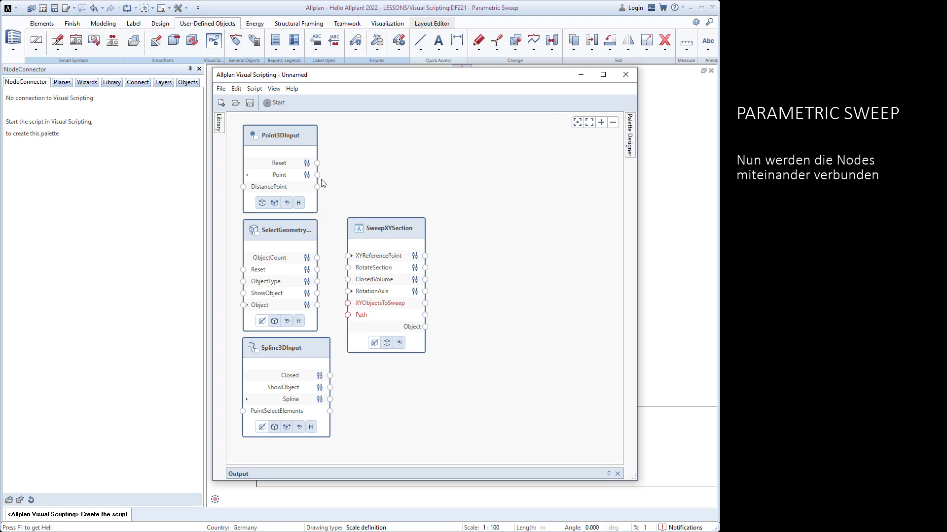
drag(317, 175, 348, 256)
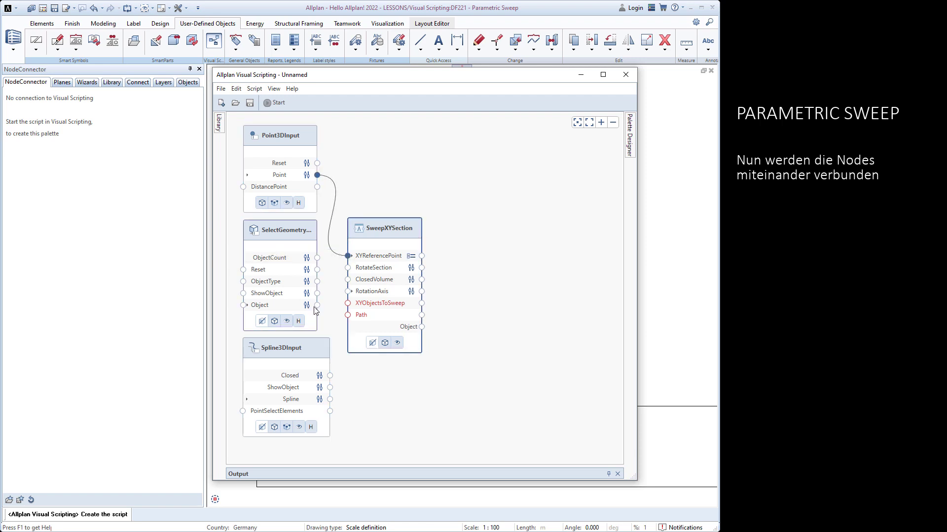
drag(317, 305, 348, 304)
drag(330, 400, 349, 316)
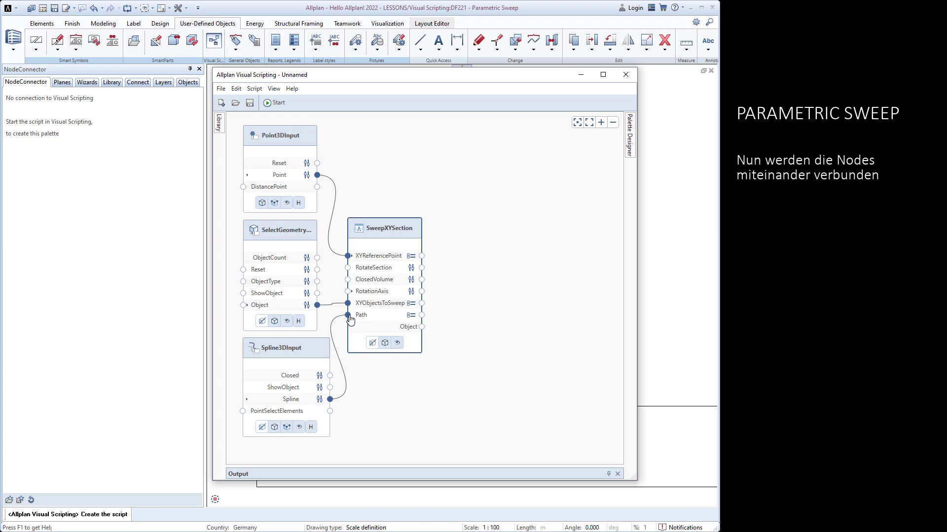
click(373, 345)
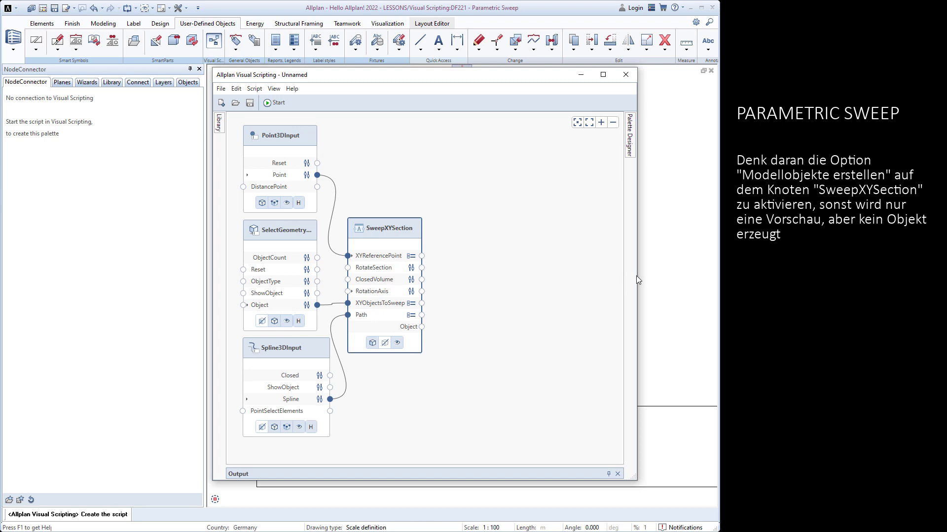
- Run the script, set the reference point at the U-section base and select the U polyline
drag(637, 275, 451, 275)
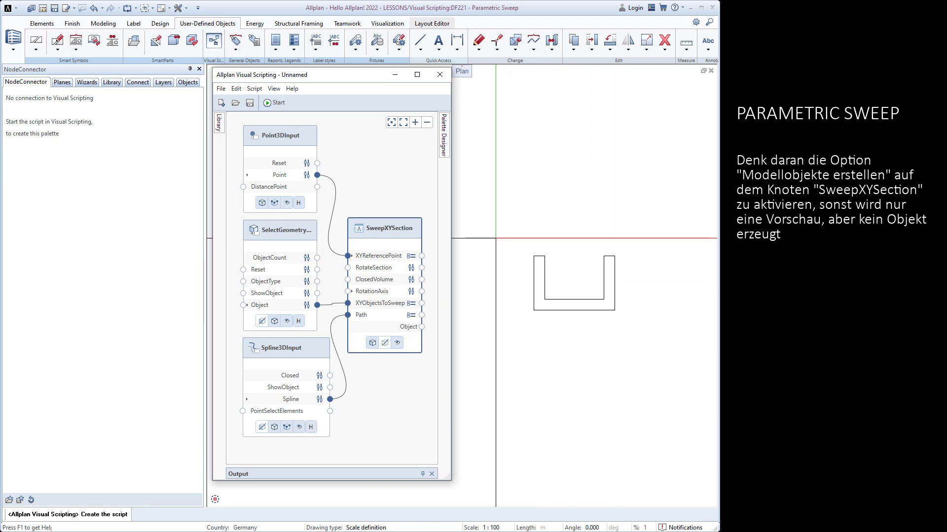
click(270, 103)
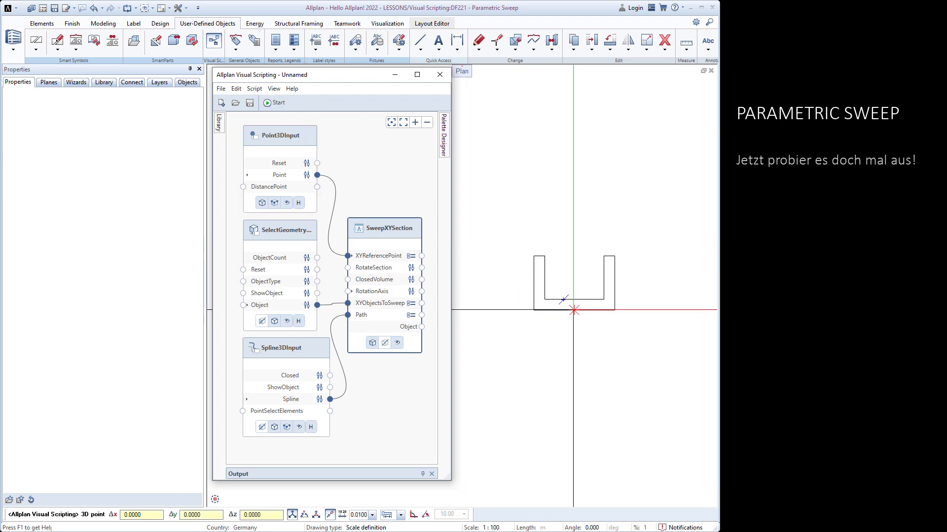
click(574, 309)
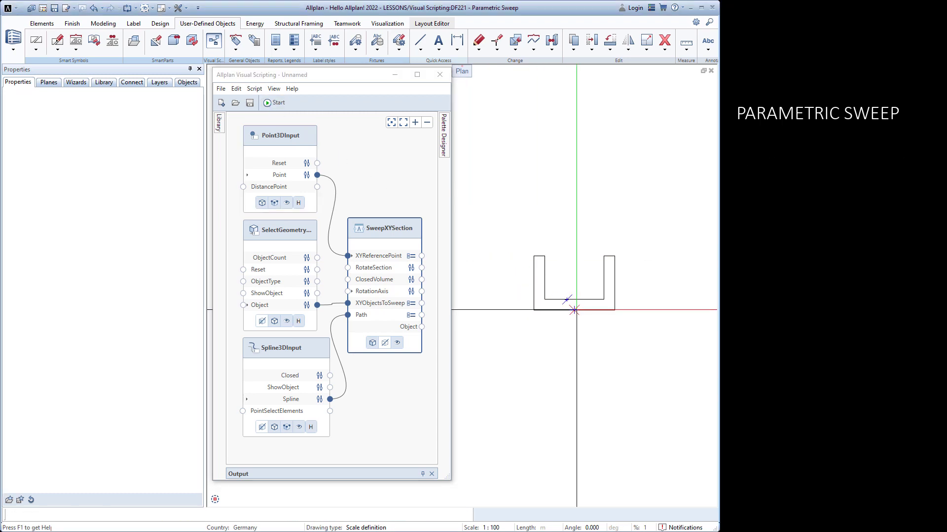
click(605, 275)
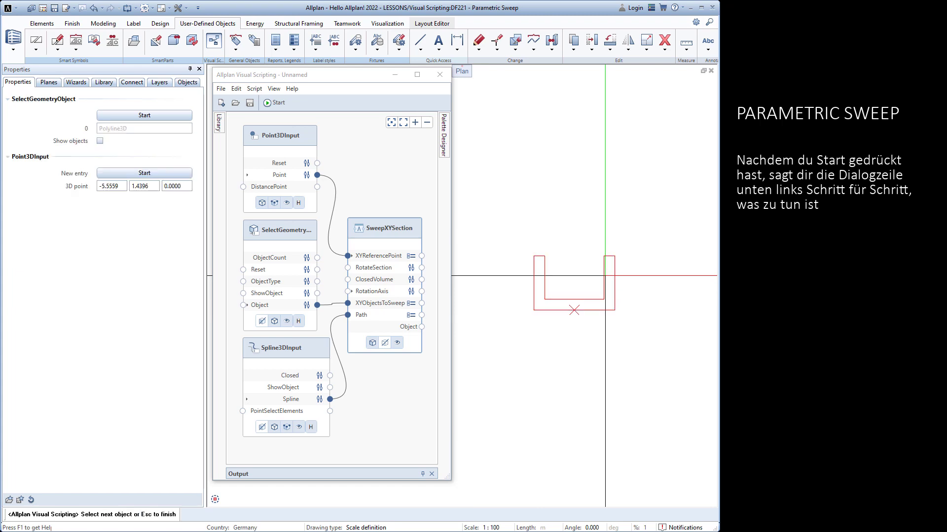
scroll(519, 253, down, 3)
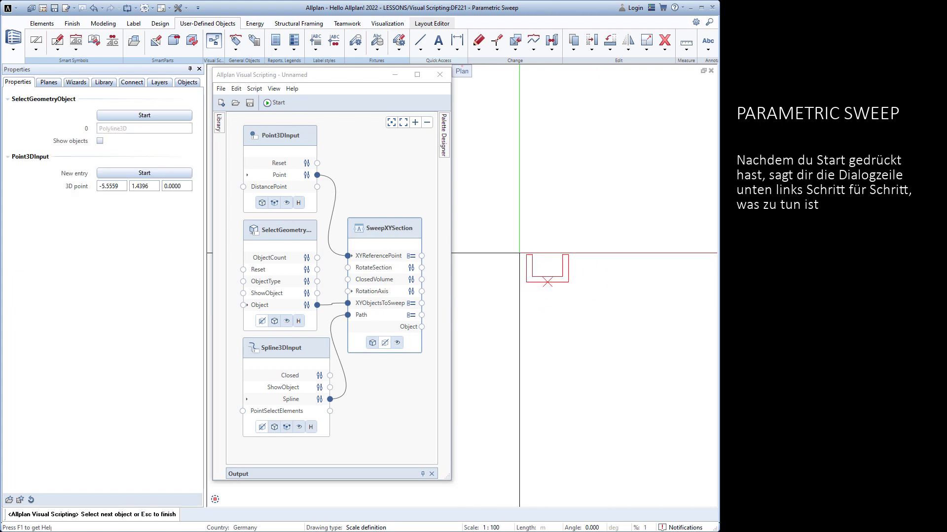
key(Escape)
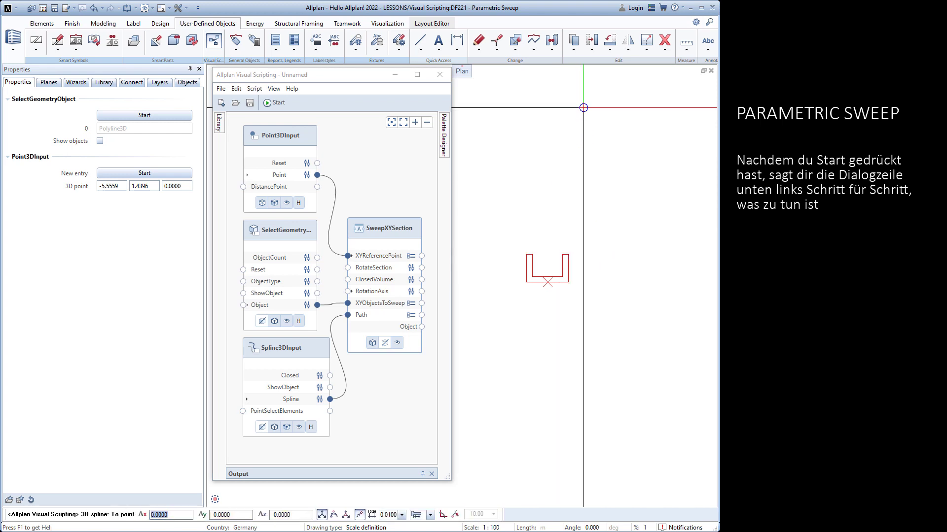
- Draw a four-point S-shaped spline path to generate the sweep
click(583, 107)
click(649, 210)
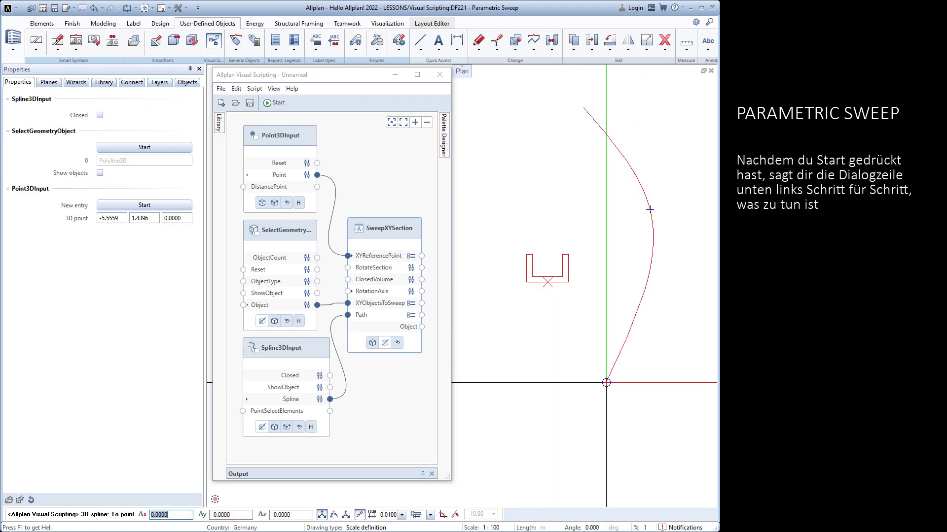
click(596, 340)
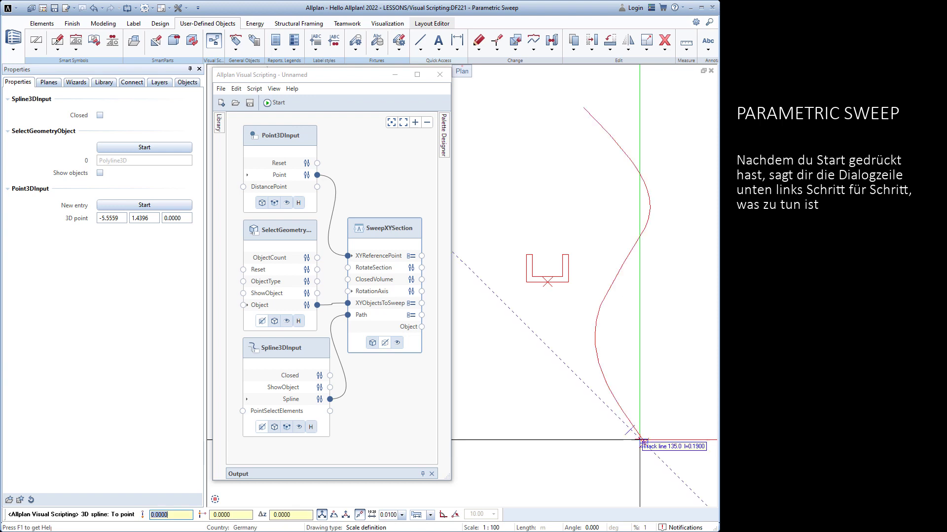
click(644, 440)
key(Escape)
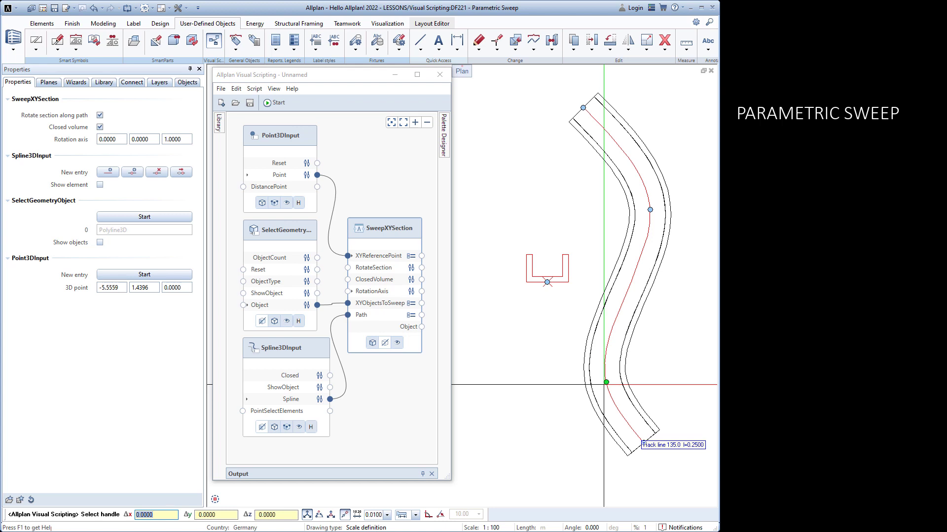
- Move the Point3DInput's 3D point entry into a new palette group named 'reference Point'
right_click(266, 141)
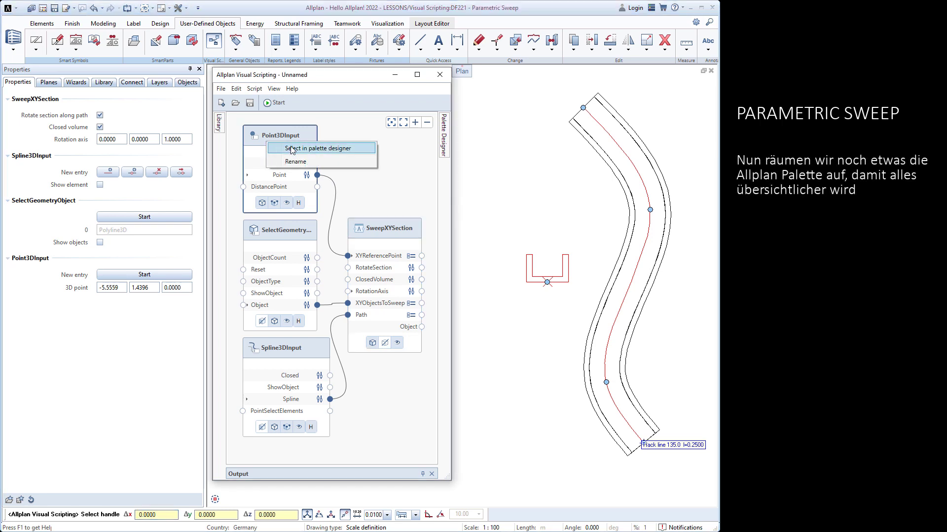
click(293, 149)
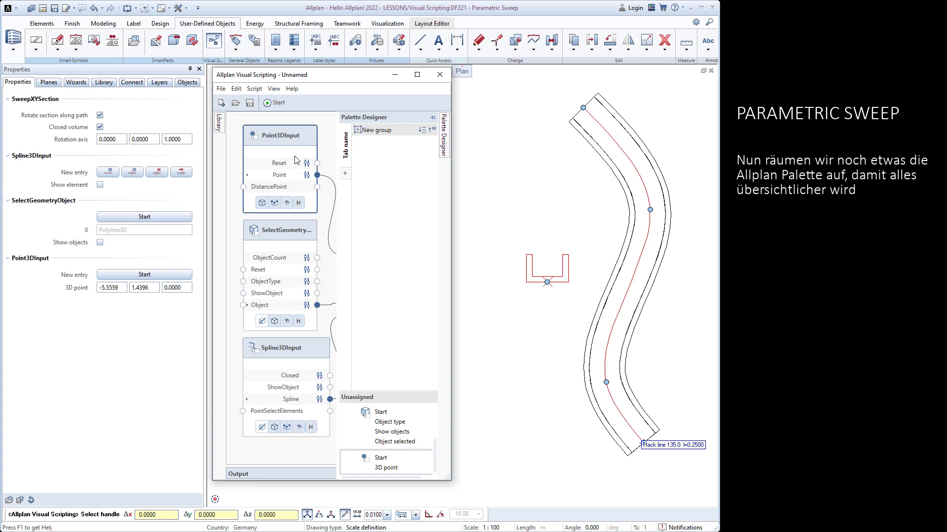
drag(353, 469, 362, 152)
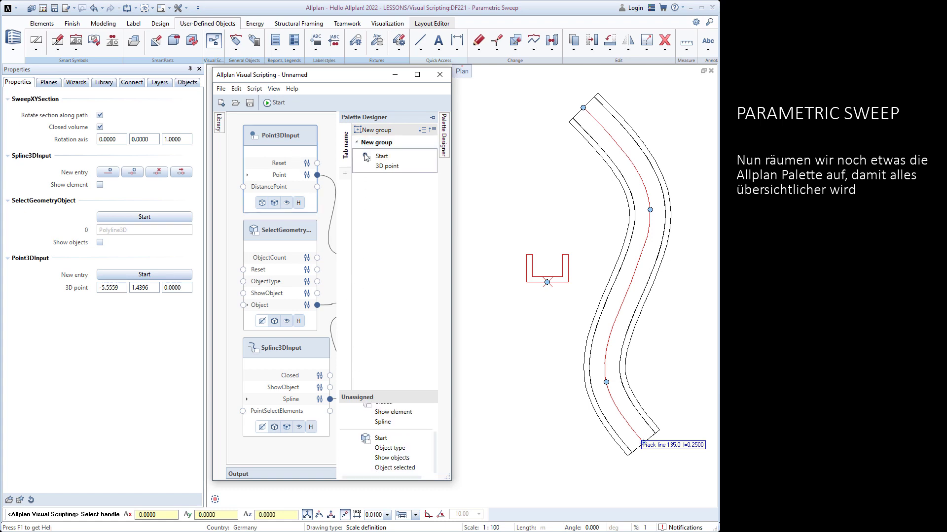
right_click(394, 152)
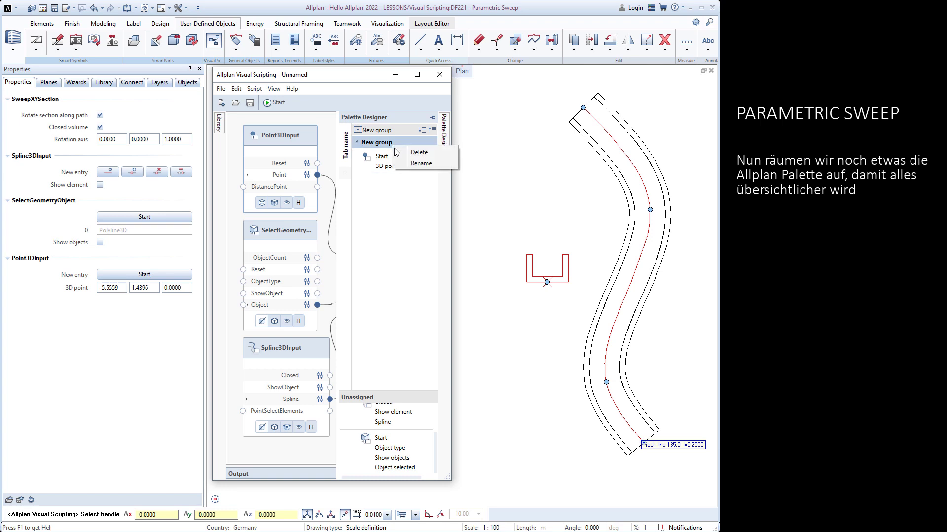
click(419, 163)
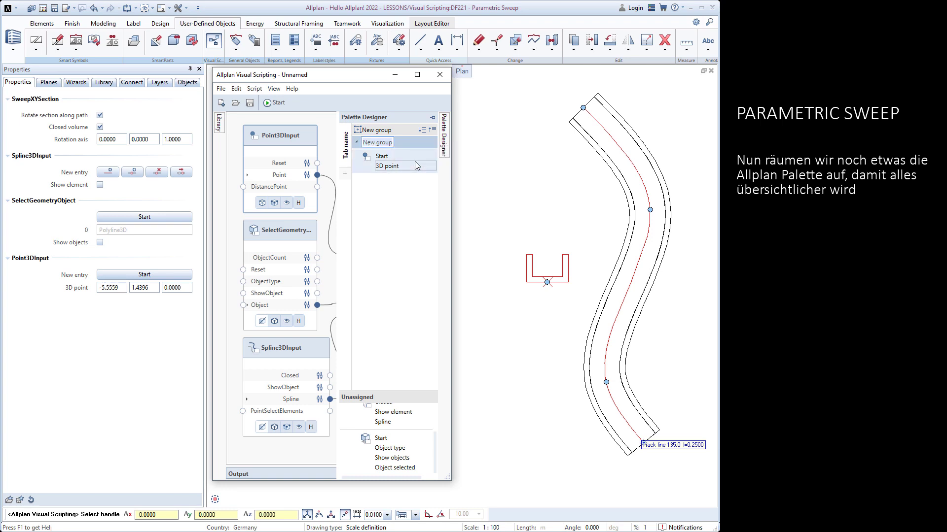
text(refe)
text(rence Point)
key(Return)
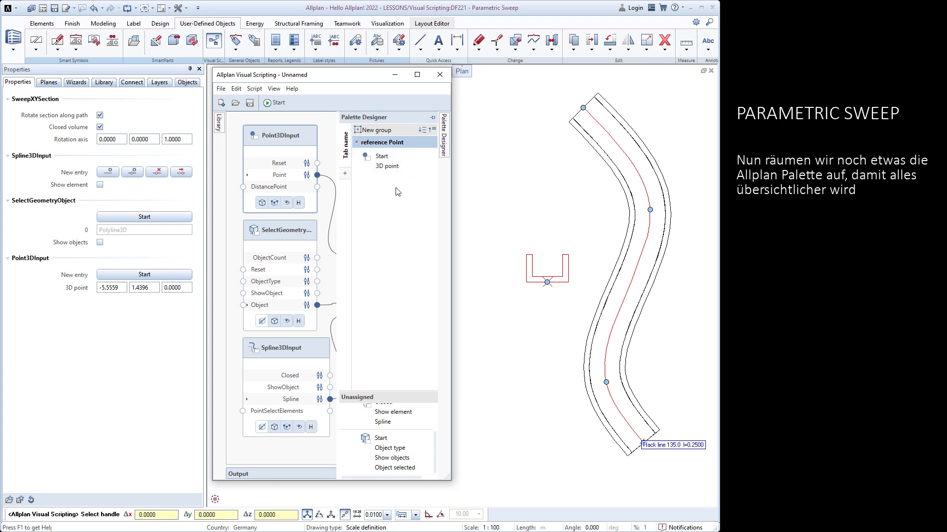
- Move the SelectGeometry entries into a new palette group named 'Cross Section'
right_click(295, 236)
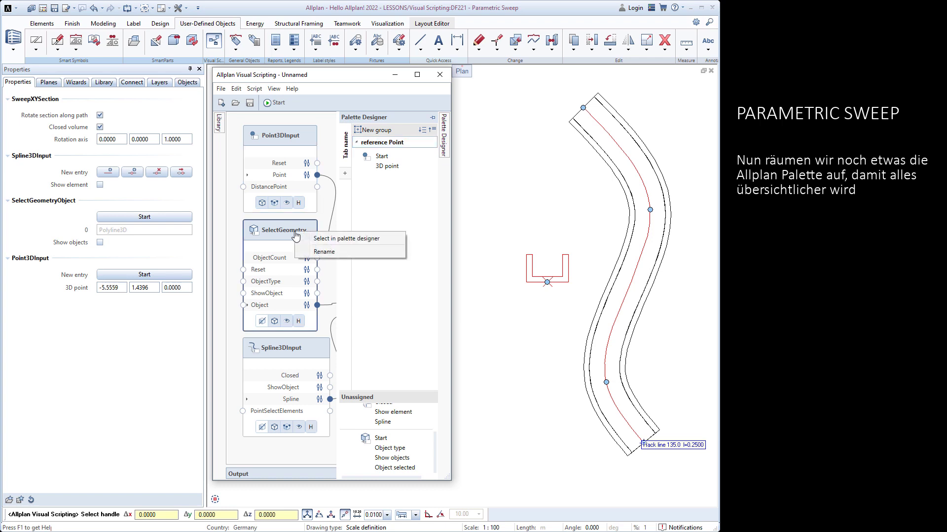
click(319, 239)
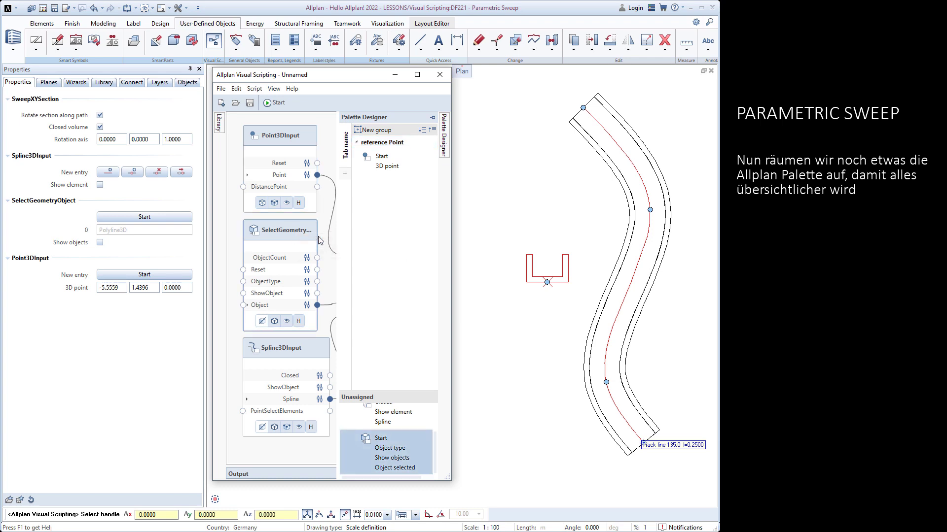
drag(353, 448, 355, 202)
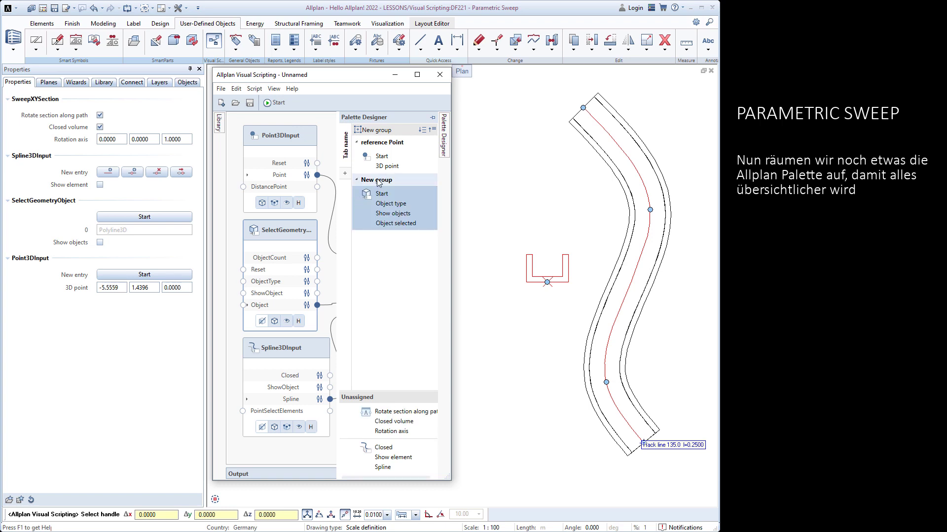
right_click(378, 182)
click(405, 196)
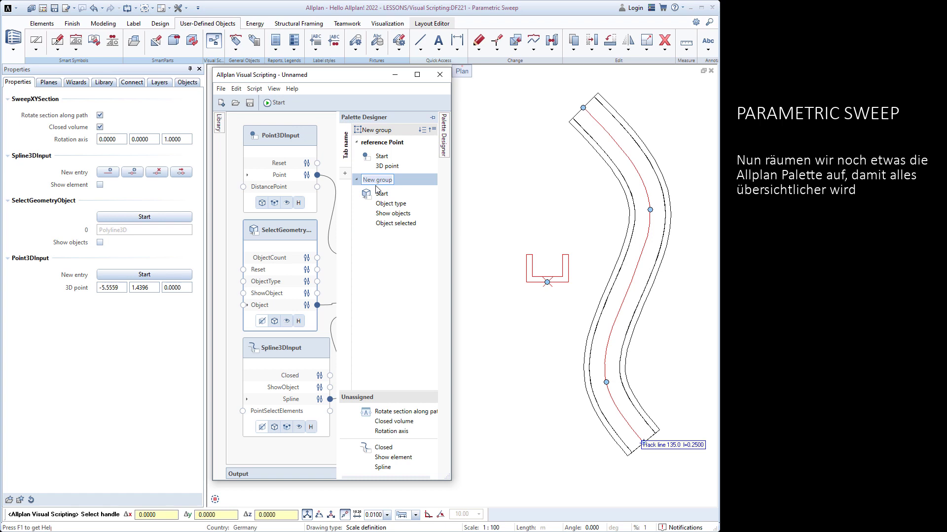
text(Cross Section)
key(Return)
- Move the Spline3DInput entries into a new palette group named 'Path'
right_click(316, 356)
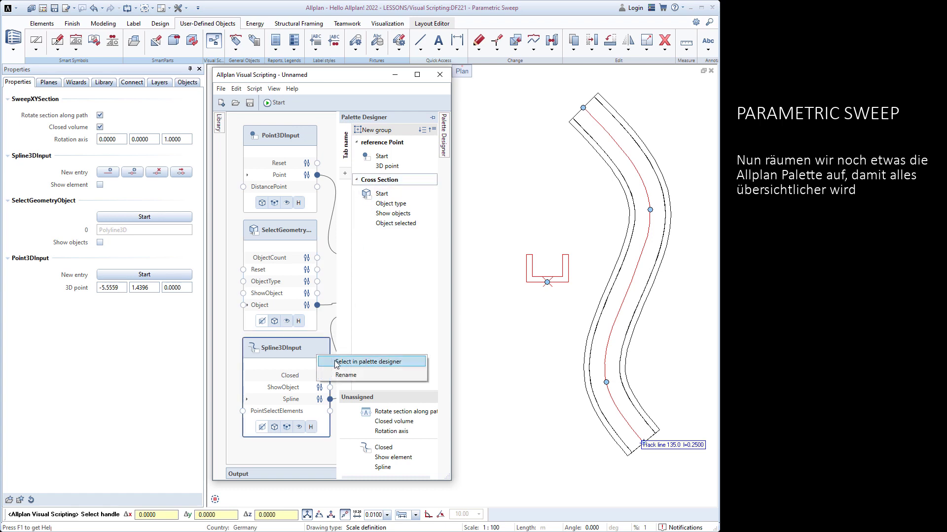
click(335, 363)
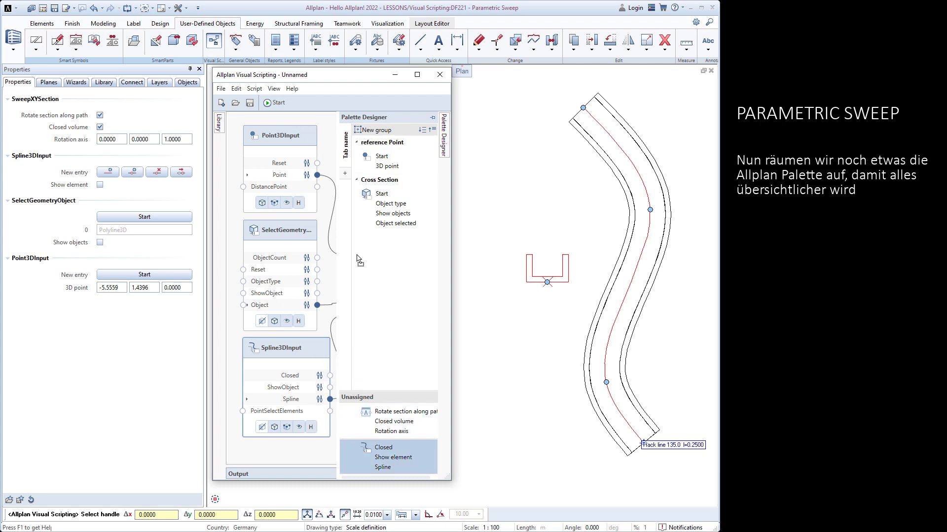
drag(358, 361, 388, 257)
right_click(395, 236)
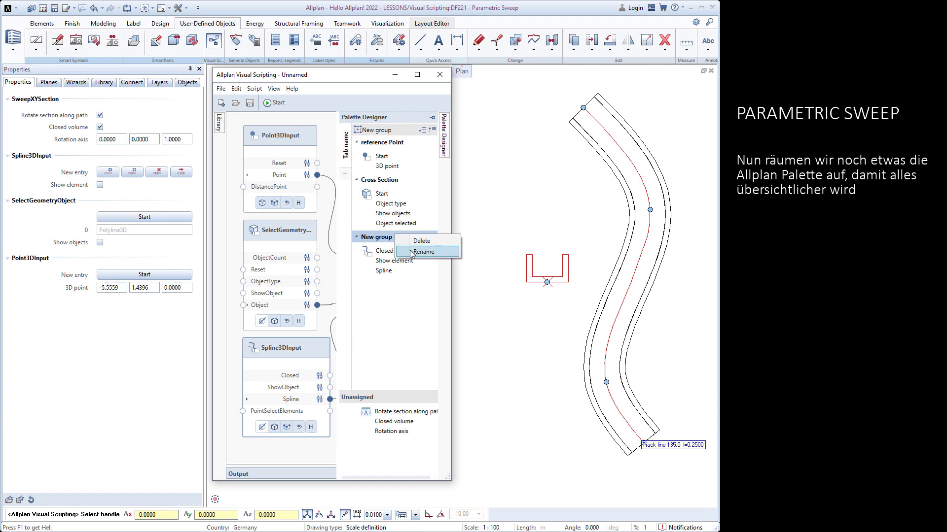
click(412, 252)
text(P)
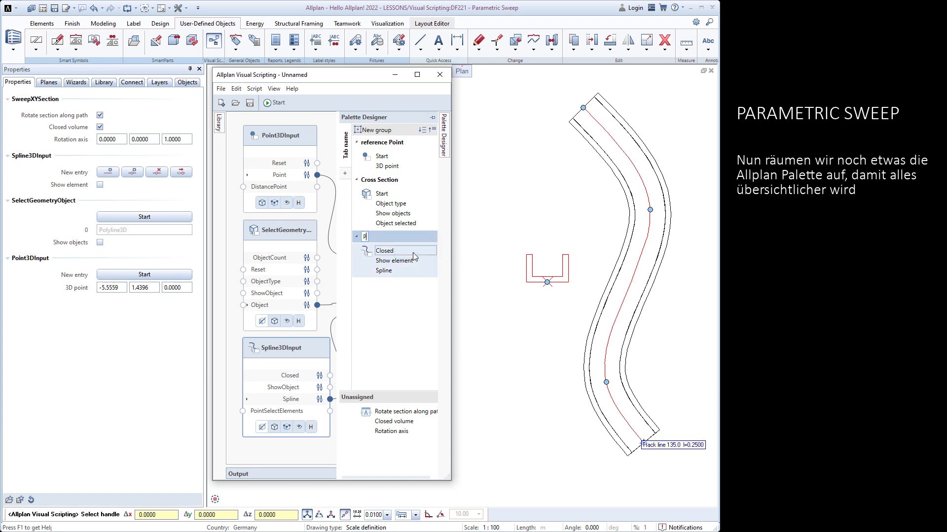
text(ath)
key(Return)
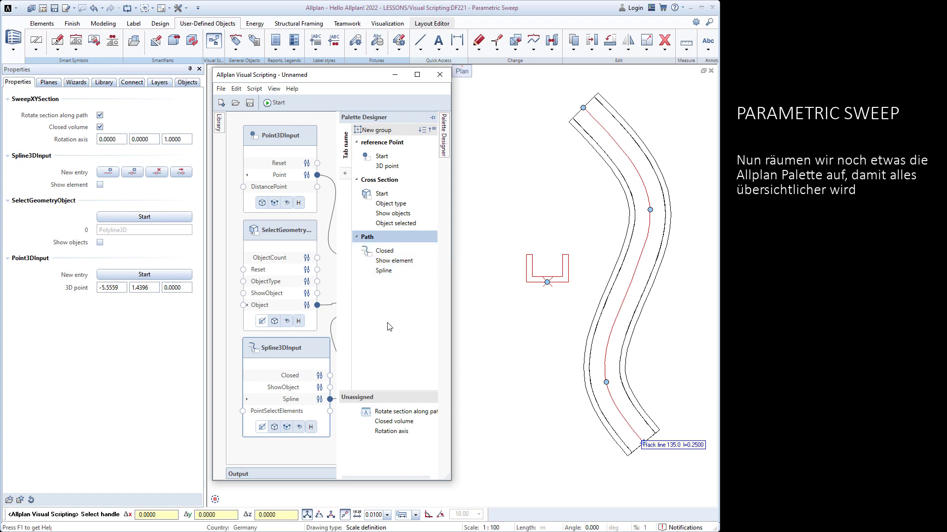
- Remove the unassigned sweep settings from the palette and close the Palette Designer
right_click(358, 412)
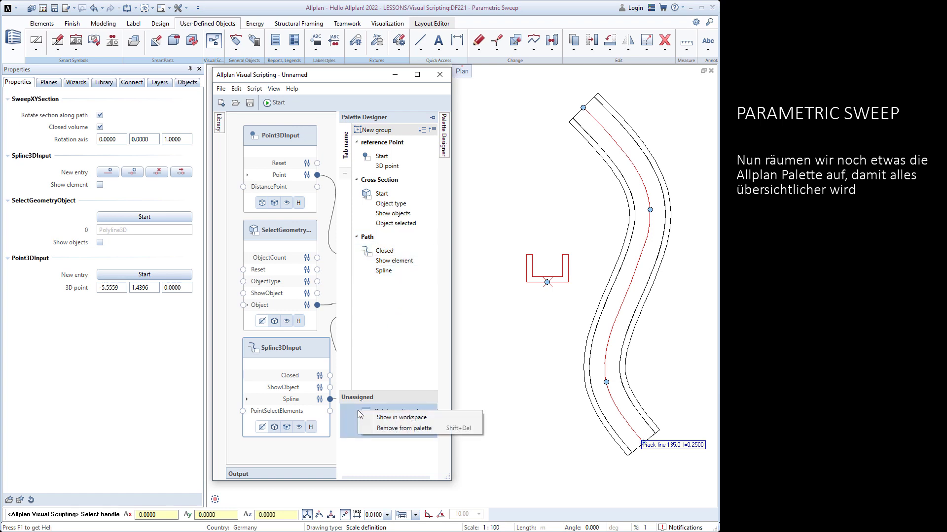
click(381, 428)
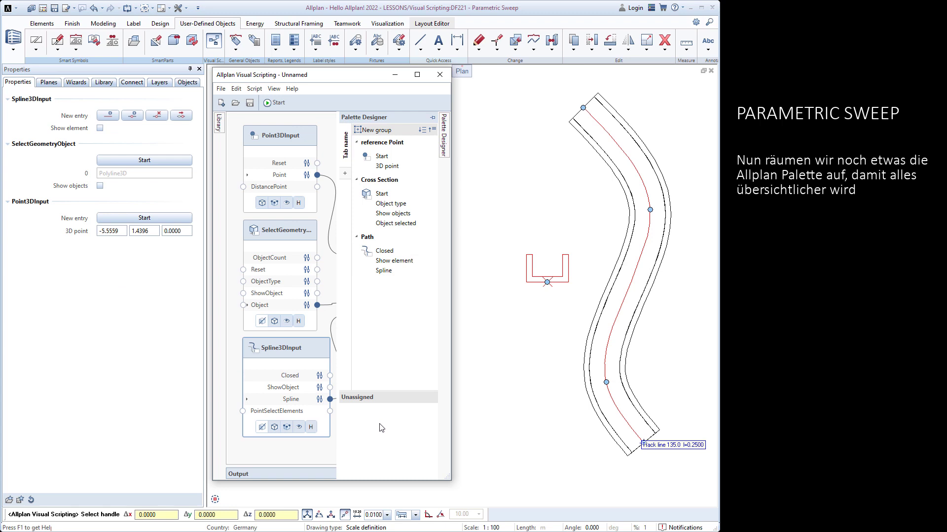
click(329, 128)
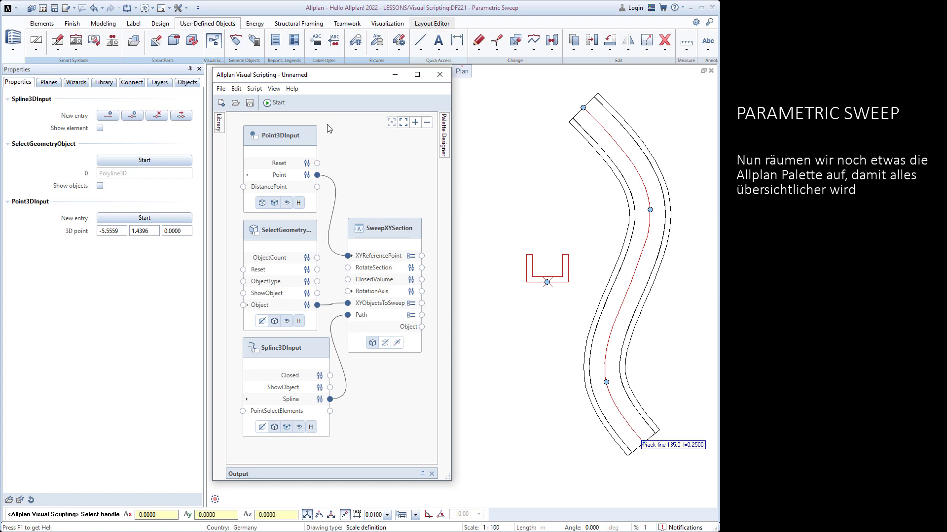
- Hide Reset, ObjectType and both ShowObject inputs from the palette, rerun the script, and begin saving
click(305, 166)
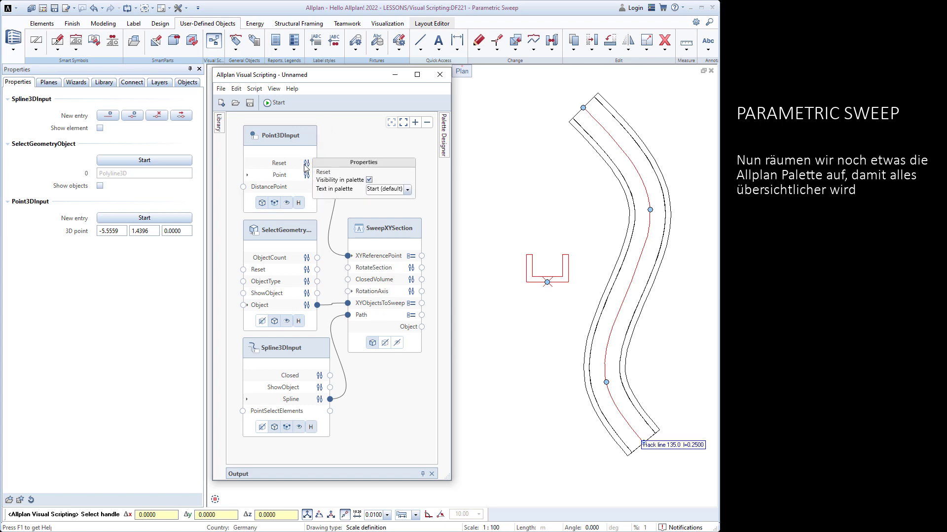
click(369, 180)
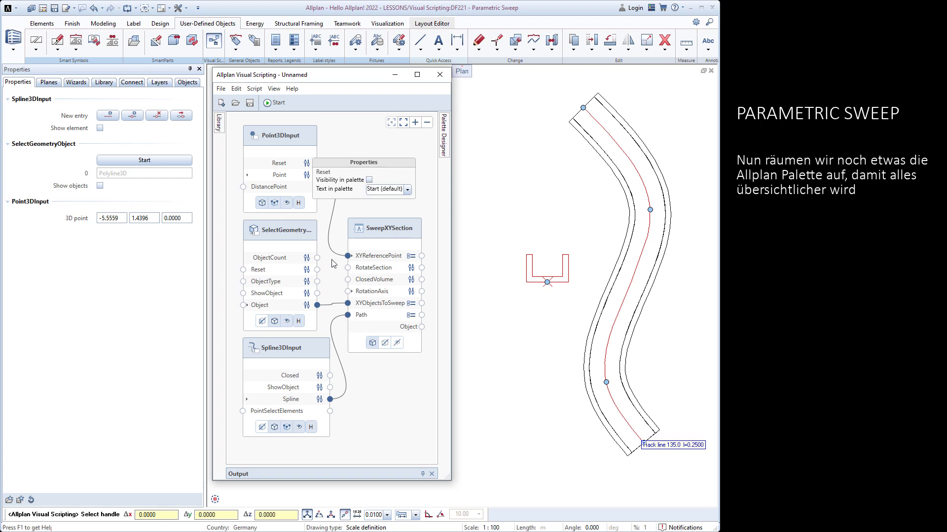
click(308, 281)
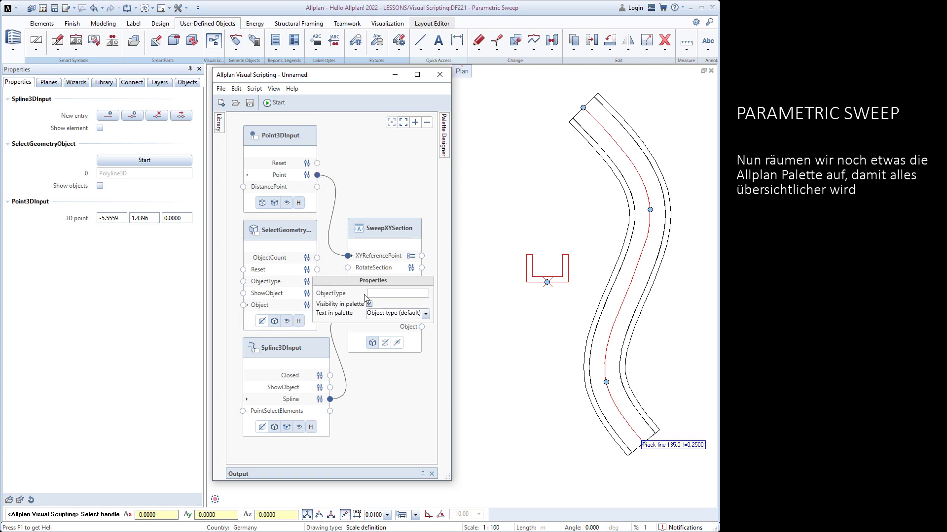
click(369, 304)
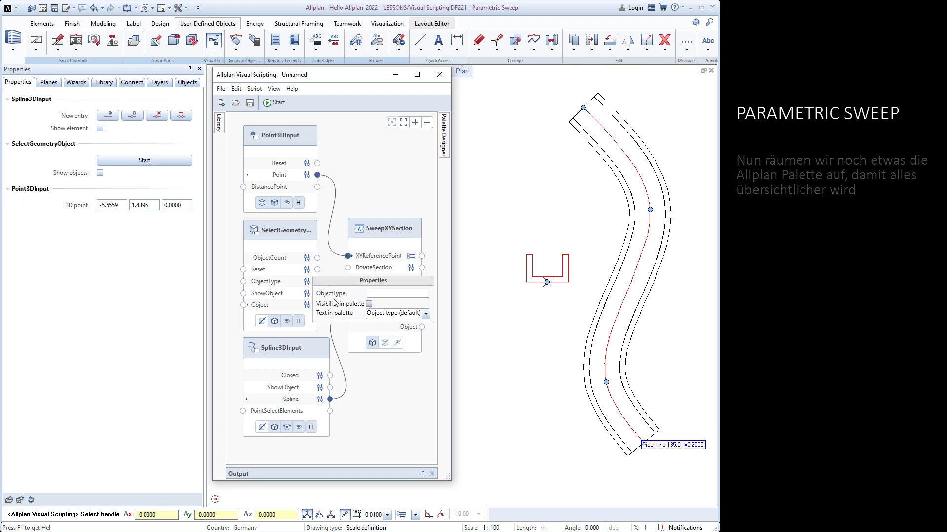
click(307, 293)
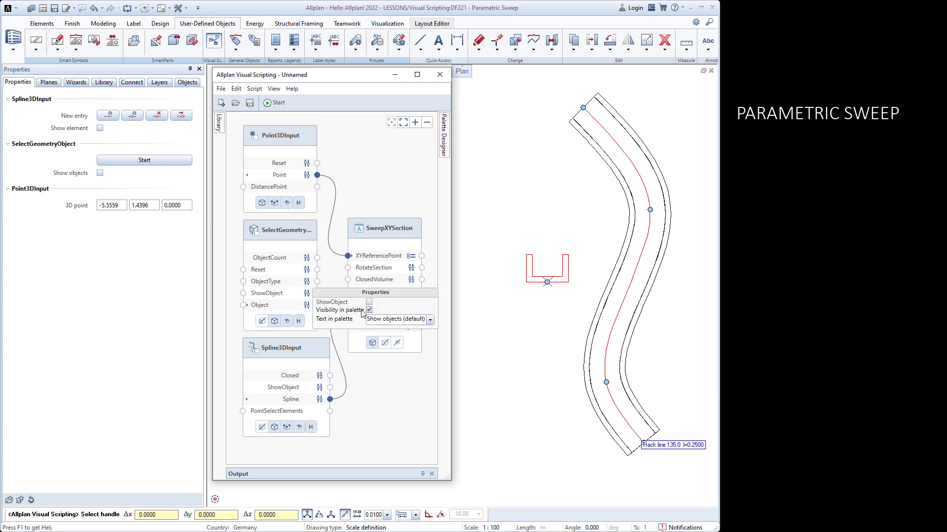
click(368, 310)
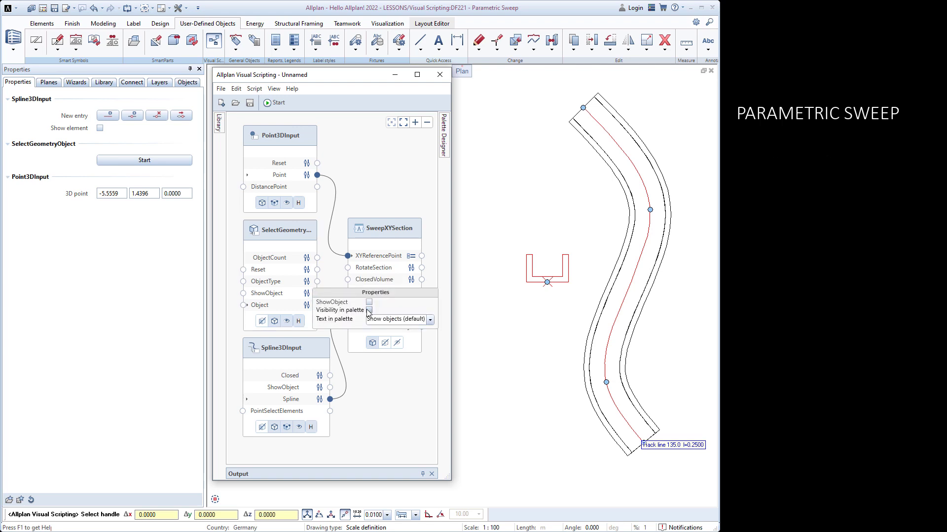
click(320, 376)
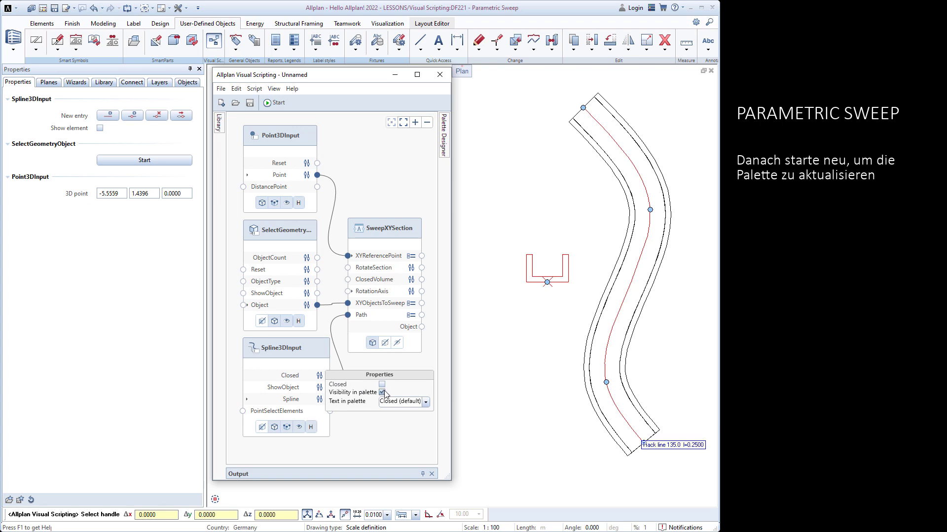
click(319, 388)
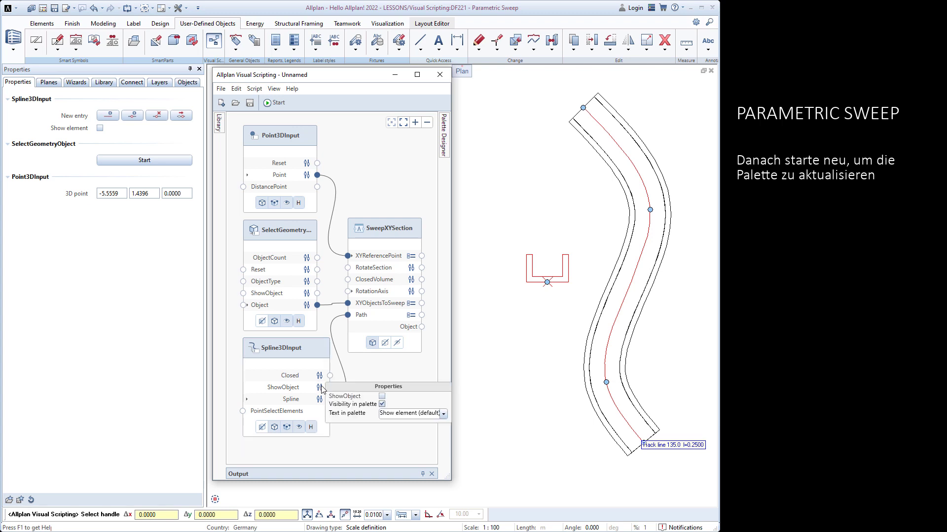
click(382, 404)
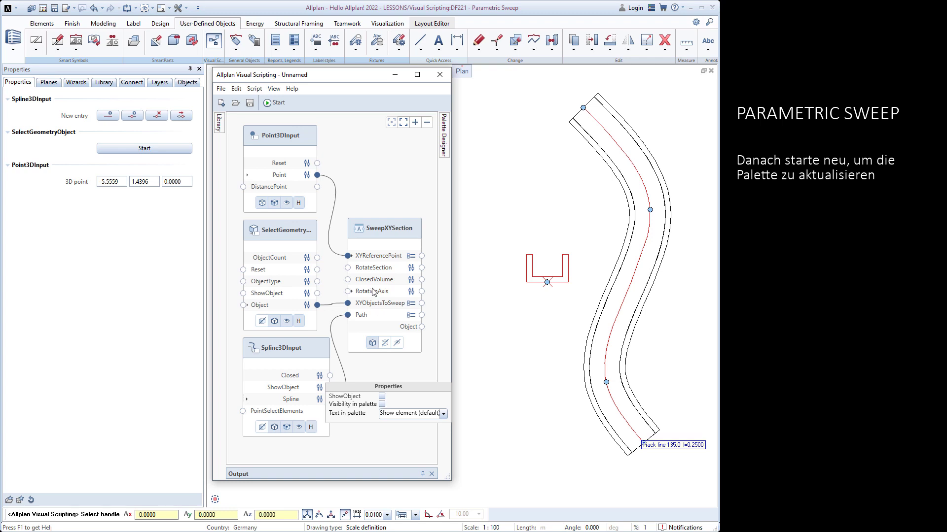
click(282, 105)
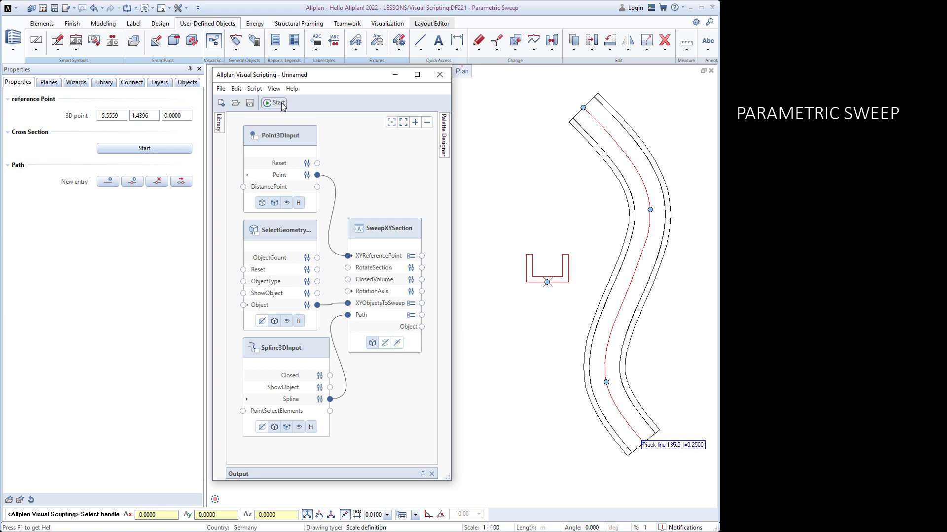
click(250, 104)
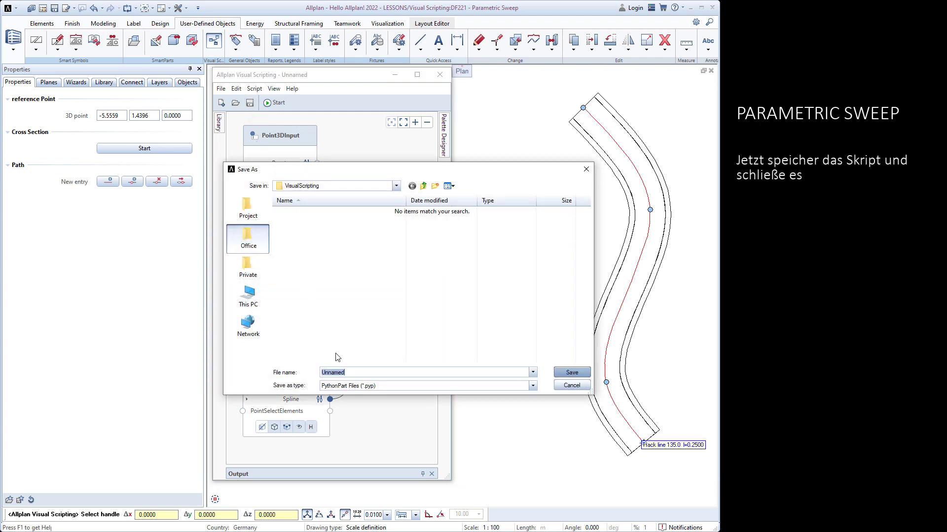
- Save the script file, close Visual Scripting and keep the sweep as a PythonPart
text(Parametric Sweep)
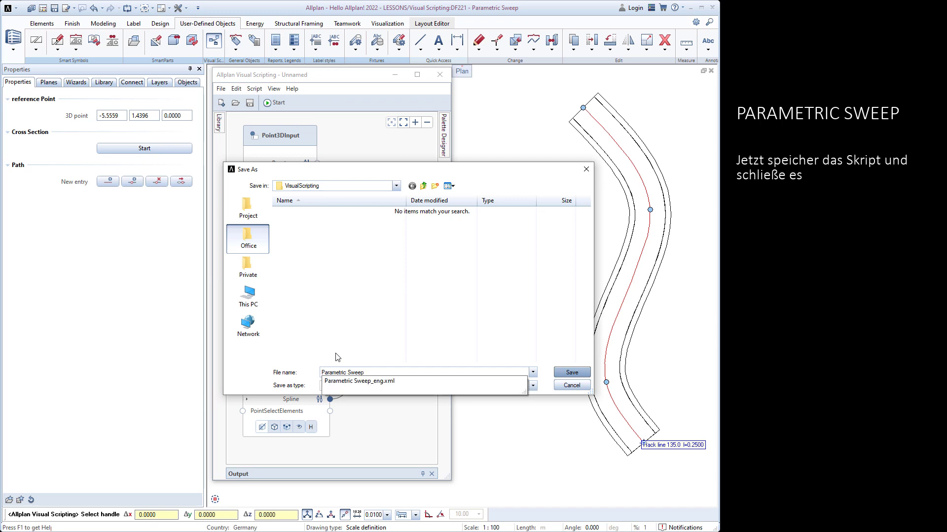
key(Return)
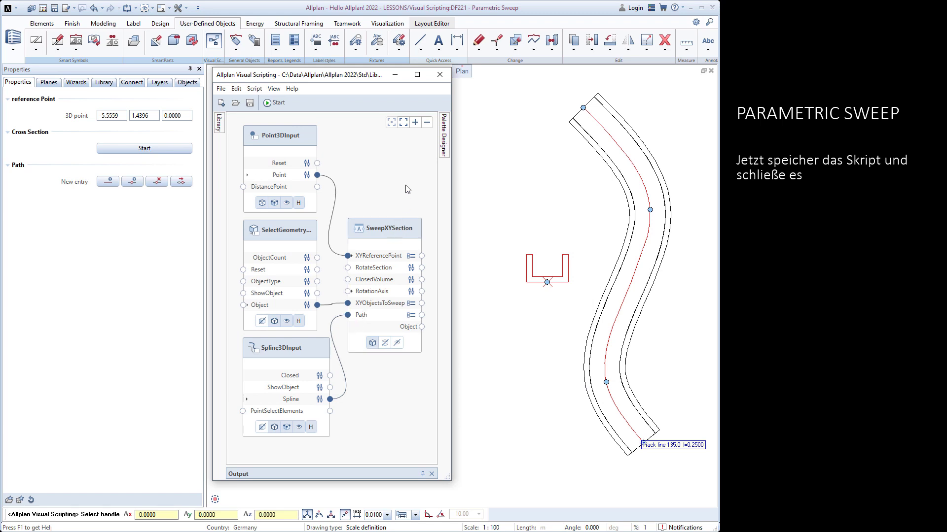
click(440, 77)
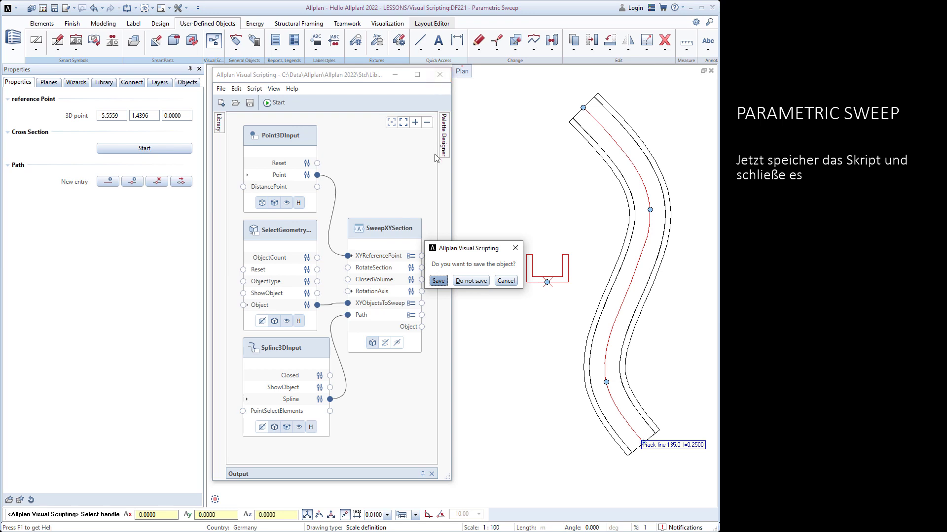
click(434, 281)
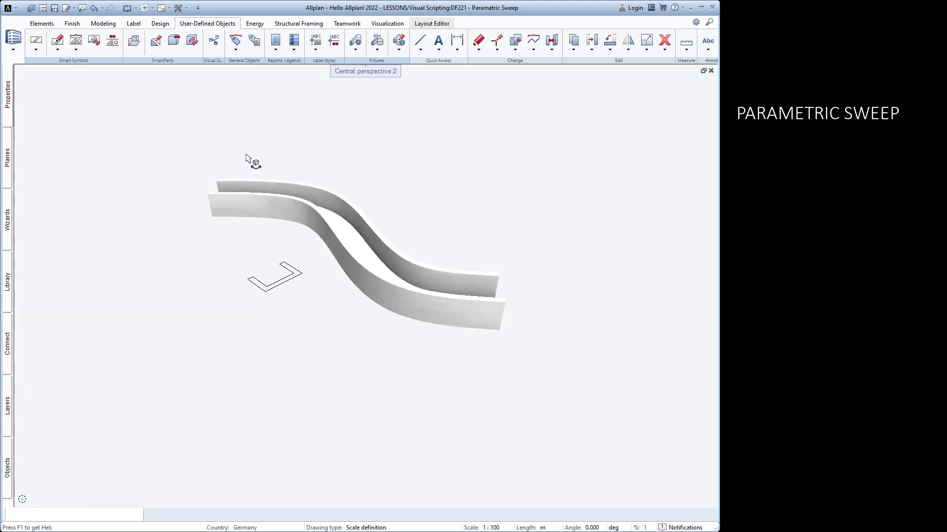
middle_drag(257, 165, 472, 220)
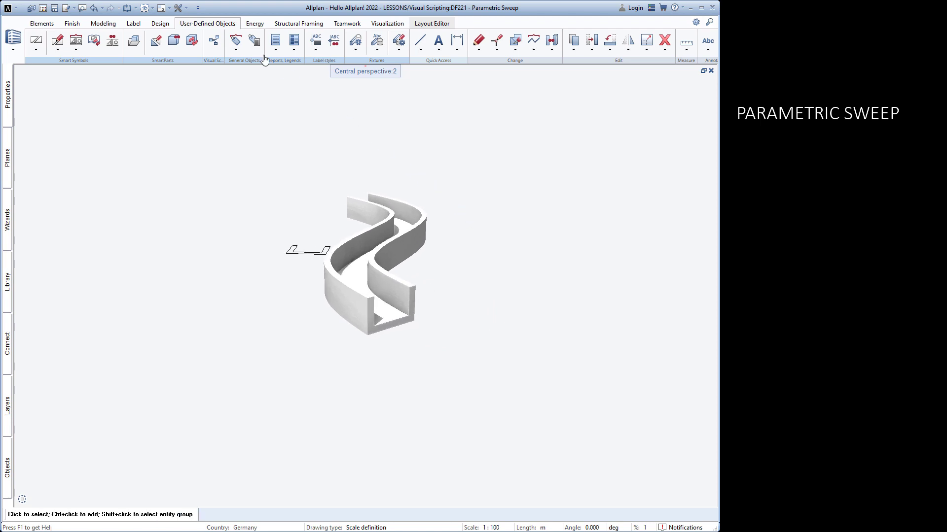
click(168, 7)
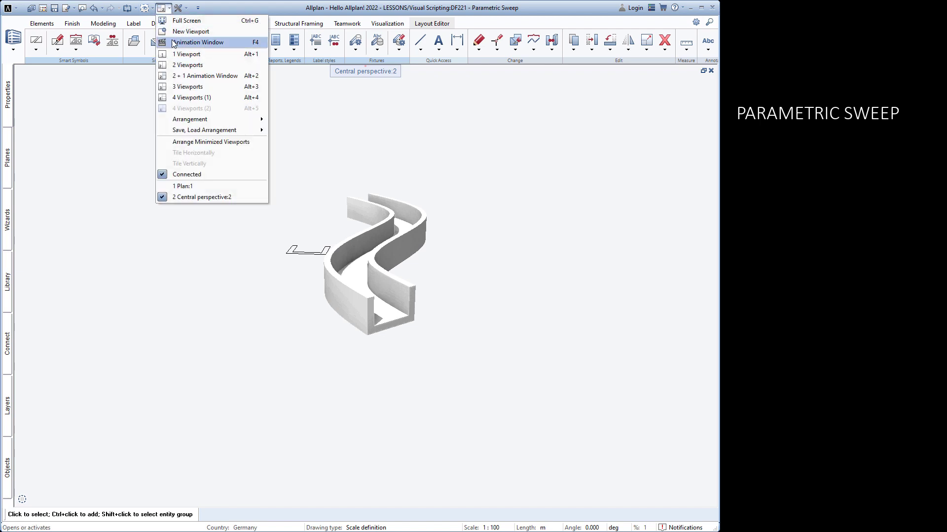
click(187, 54)
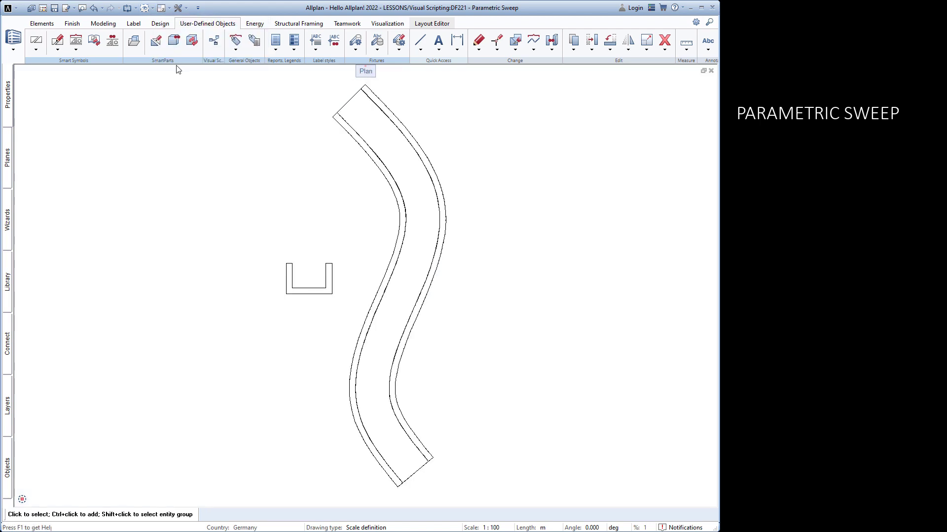
scroll(167, 133, down, 1)
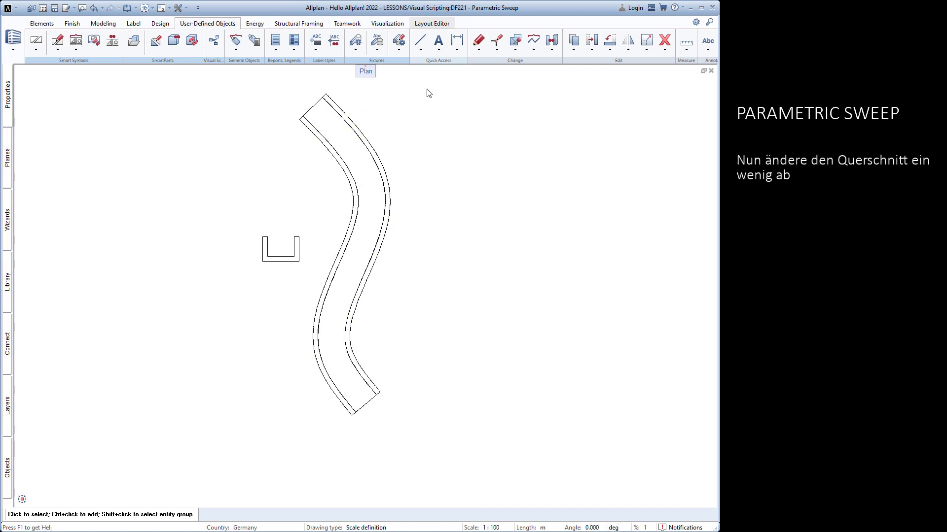
- Stretch the U profile's top points so its leg ends become slanted
click(500, 41)
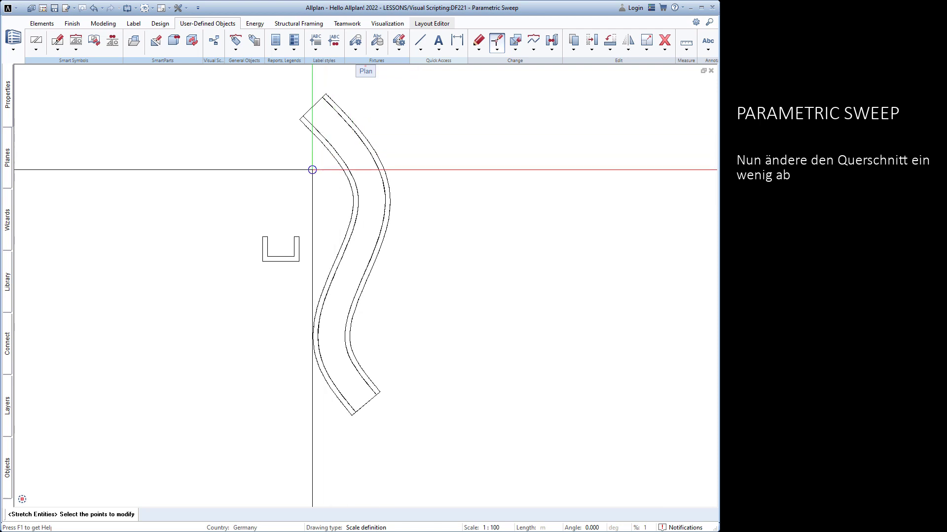
scroll(268, 300, up, 1)
scroll(261, 228, up, 2)
drag(255, 221, 321, 236)
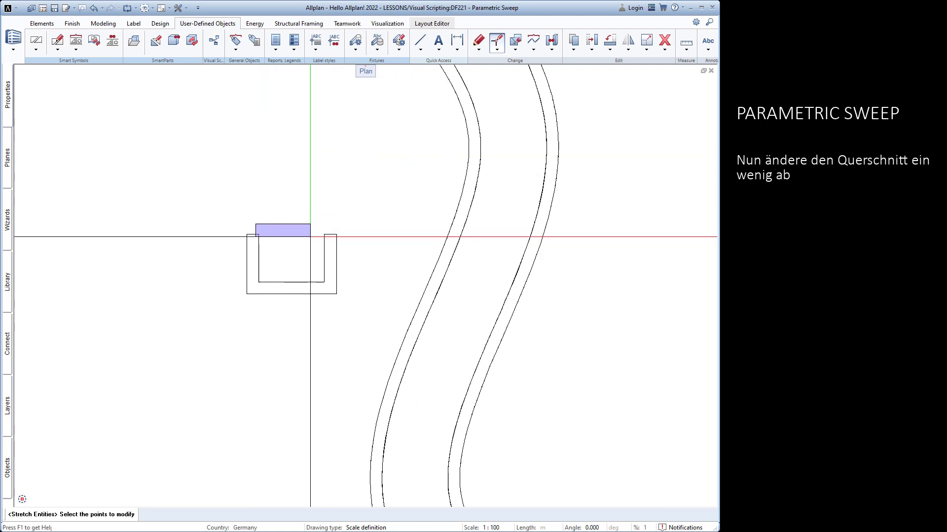
click(325, 251)
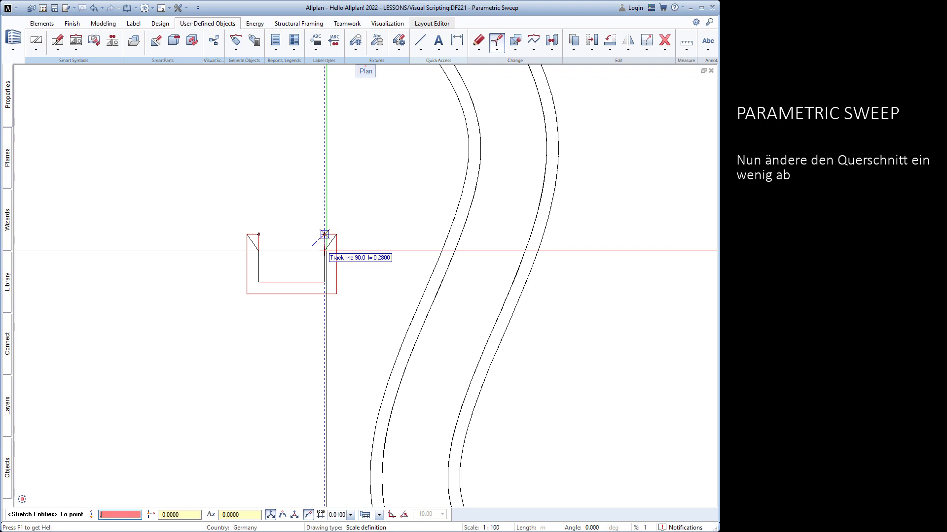
click(325, 235)
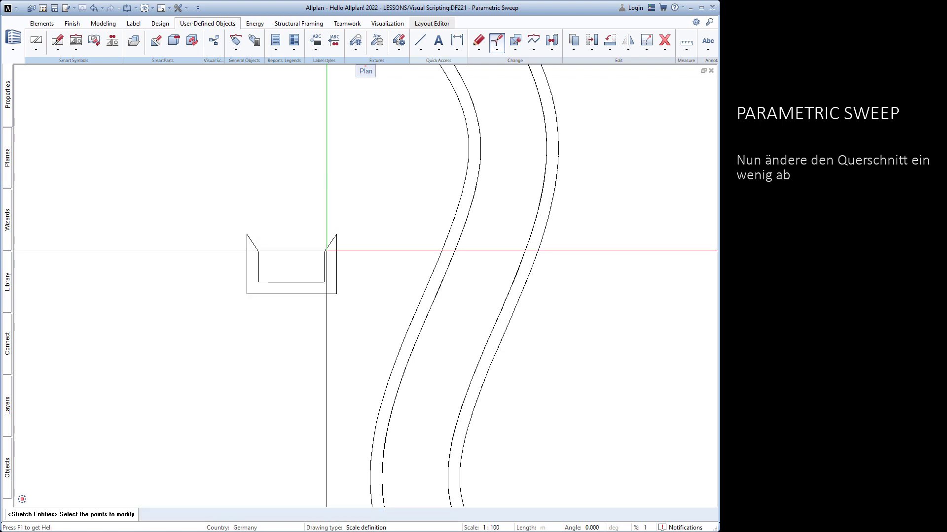
scroll(314, 244, down, 3)
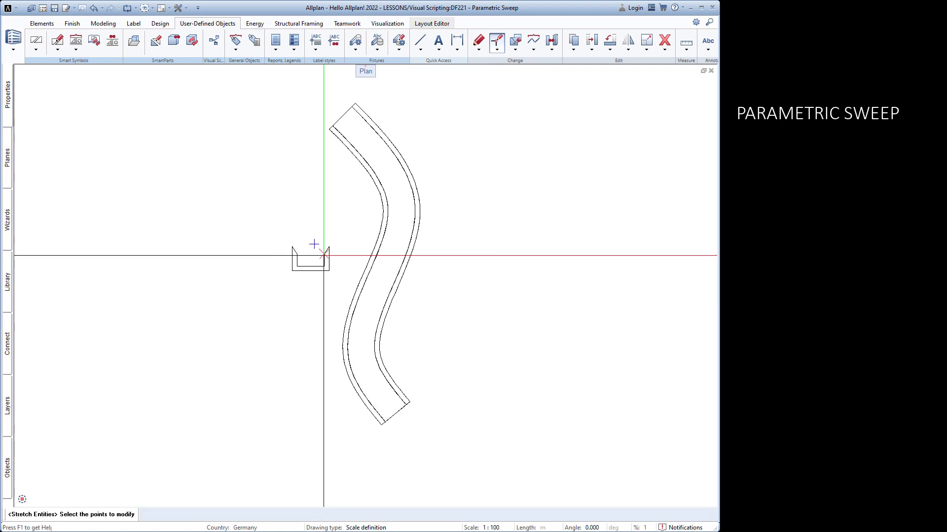
key(Escape)
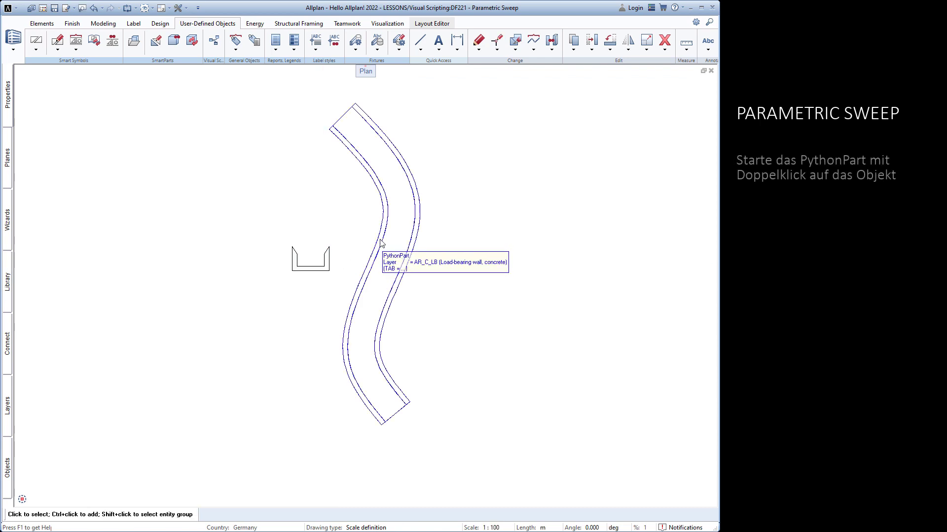
- Replace the sweep PythonPart's path with a newly drawn S-shaped spline in the plan
double_click(381, 242)
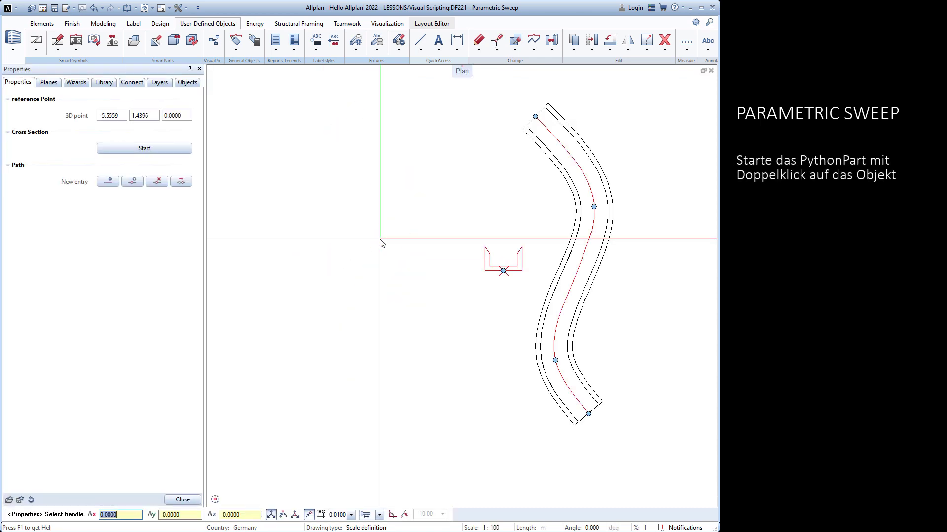
click(109, 181)
scroll(295, 196, down, 1)
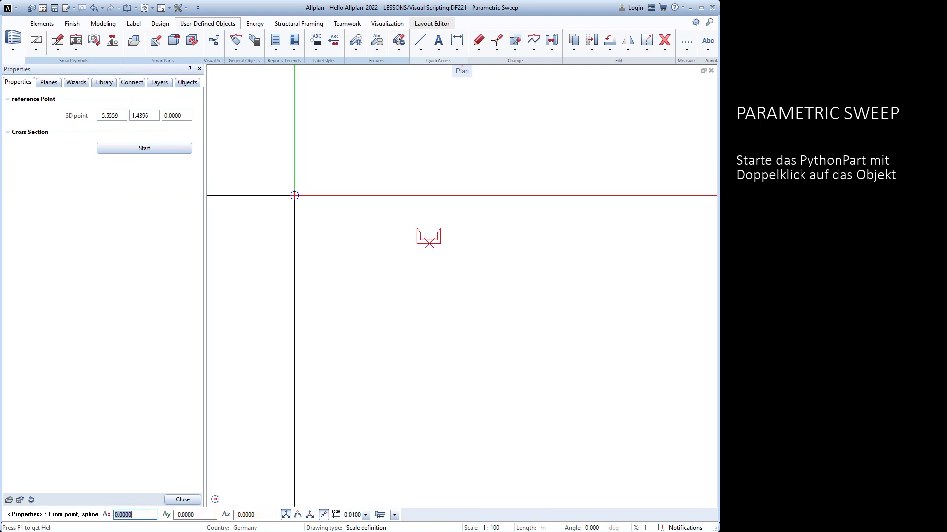
scroll(295, 195, down, 1)
click(471, 157)
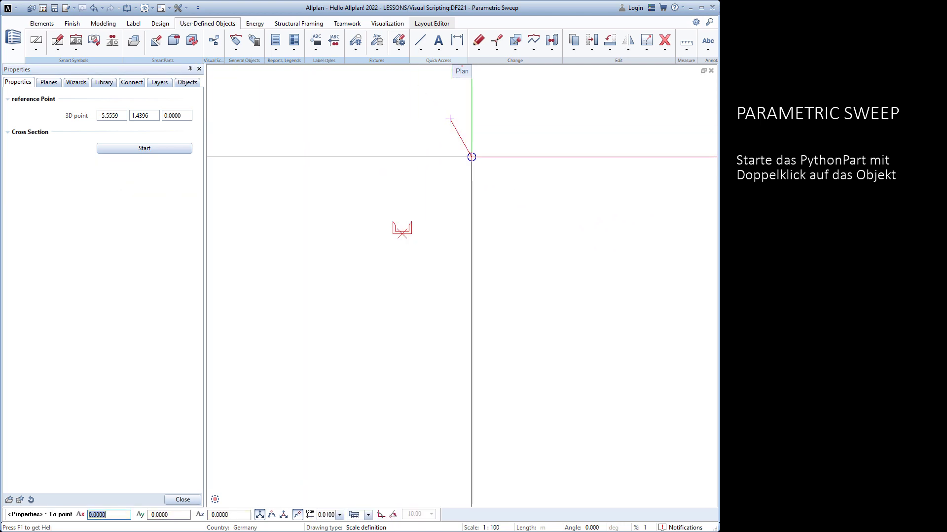
click(449, 119)
middle_drag(449, 119, 446, 276)
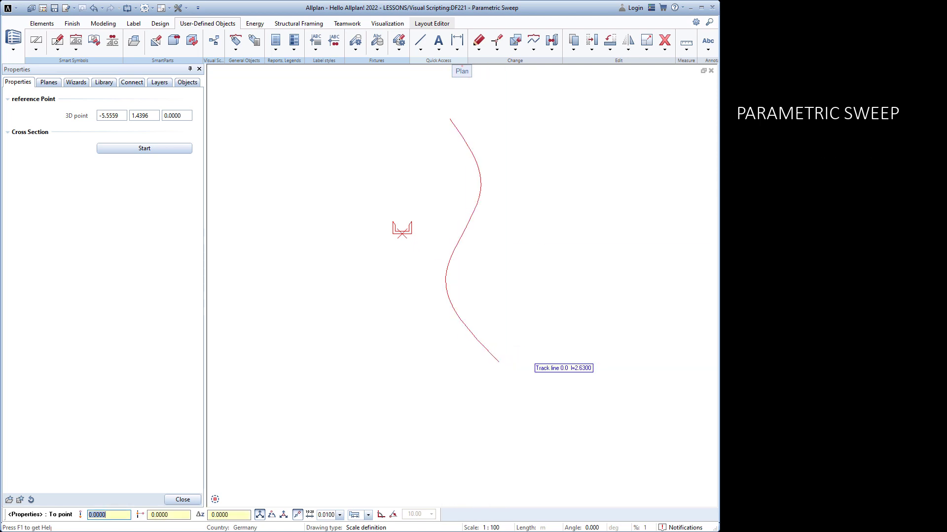
key(Escape)
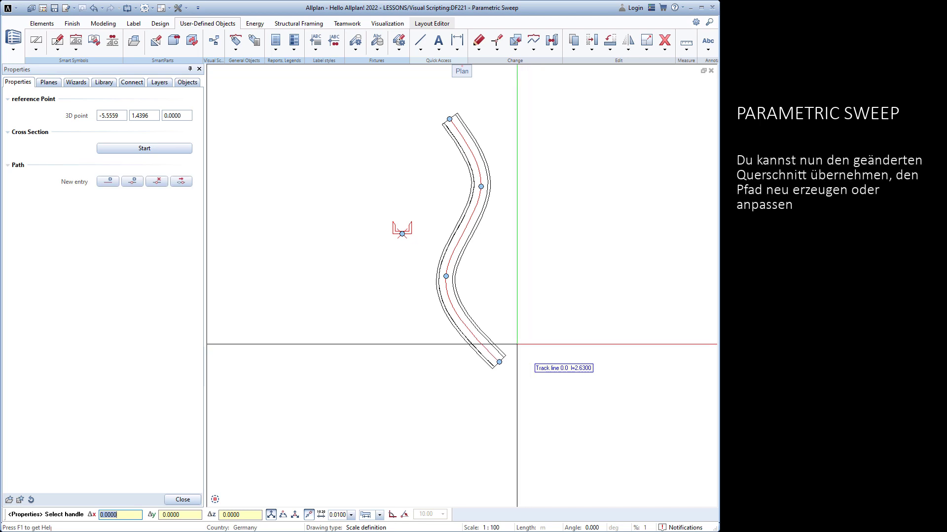
key(Escape)
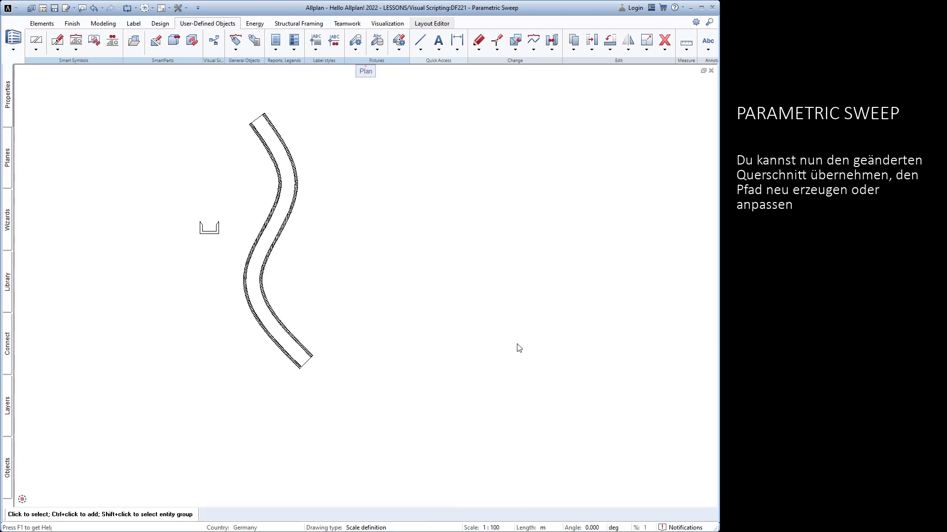
scroll(519, 350, down, 1)
shift+middle_drag(237, 212, 572, 293)
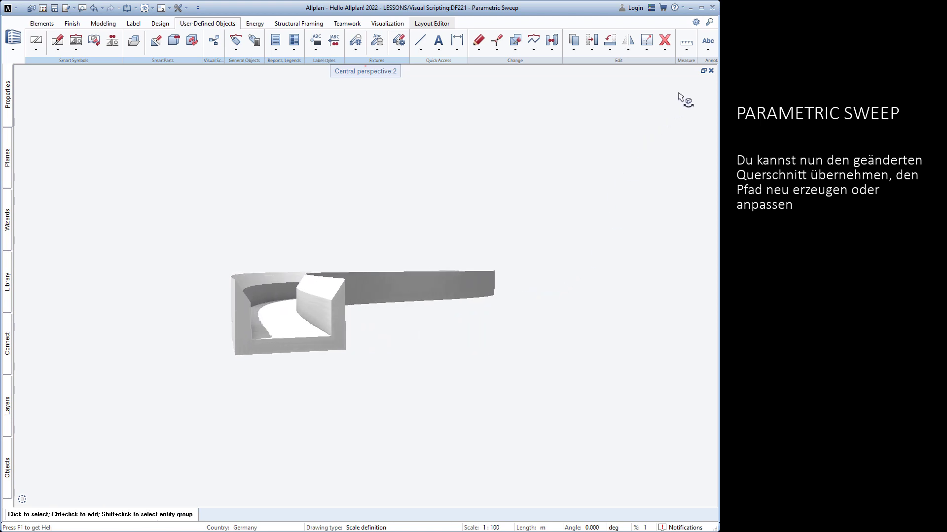
click(711, 71)
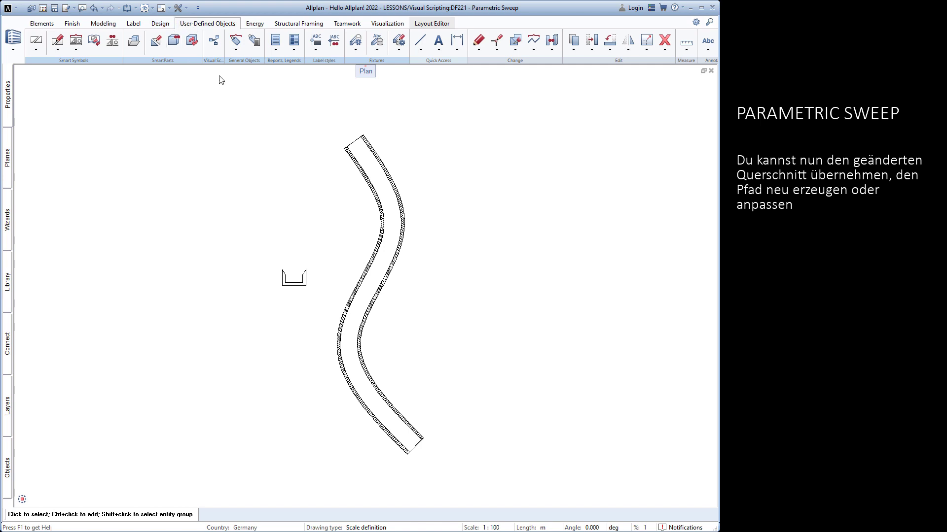
- Move the sweep path's middle point and another point further right, giving a gentler curve
click(374, 196)
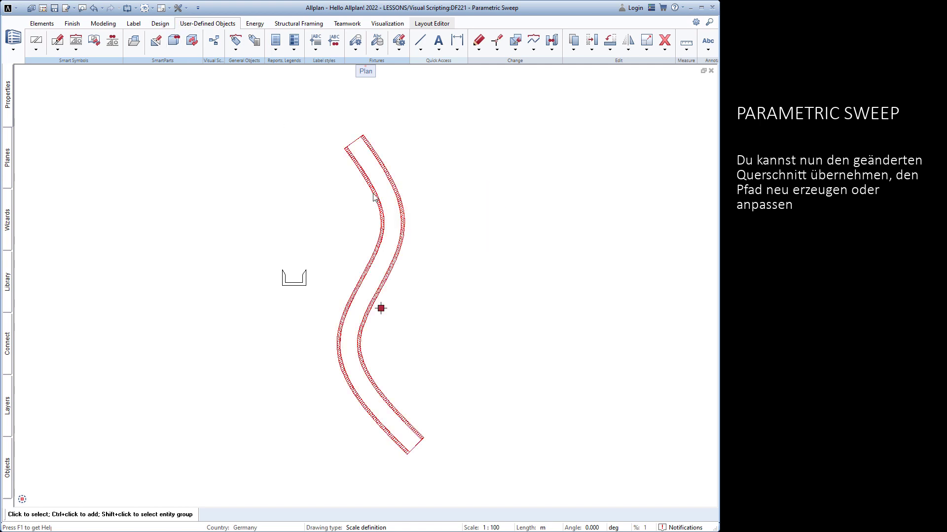
double_click(374, 197)
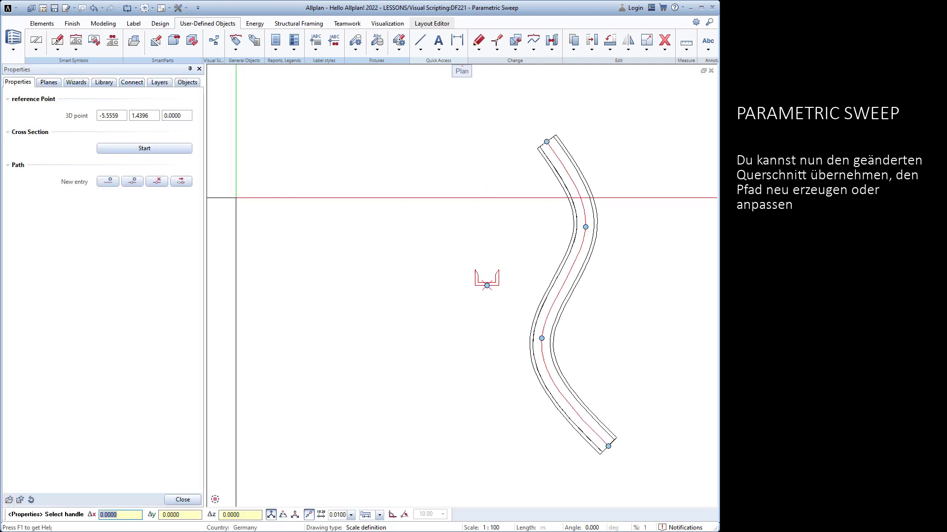
click(182, 182)
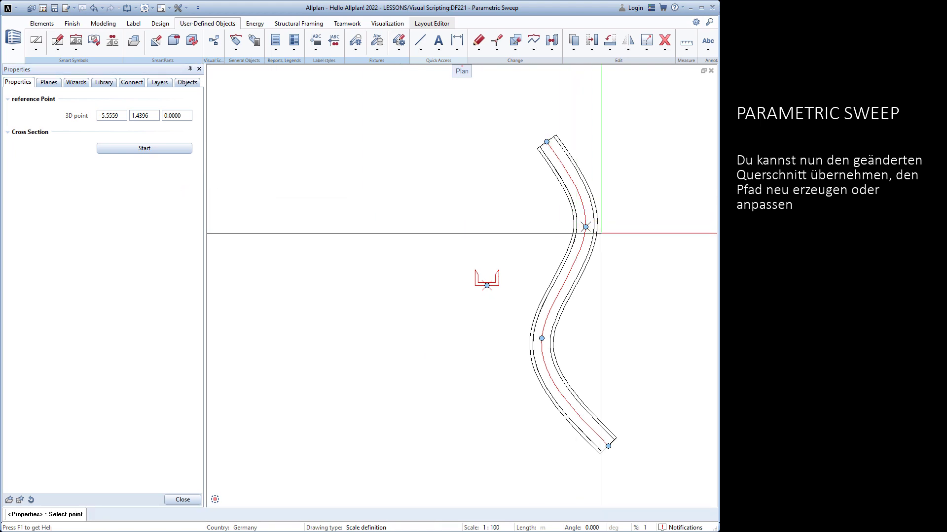
click(586, 228)
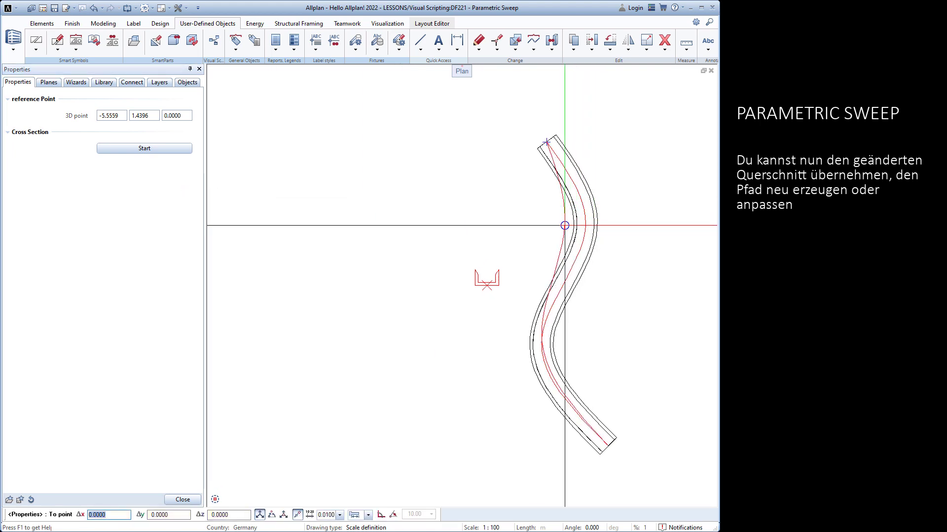
click(564, 220)
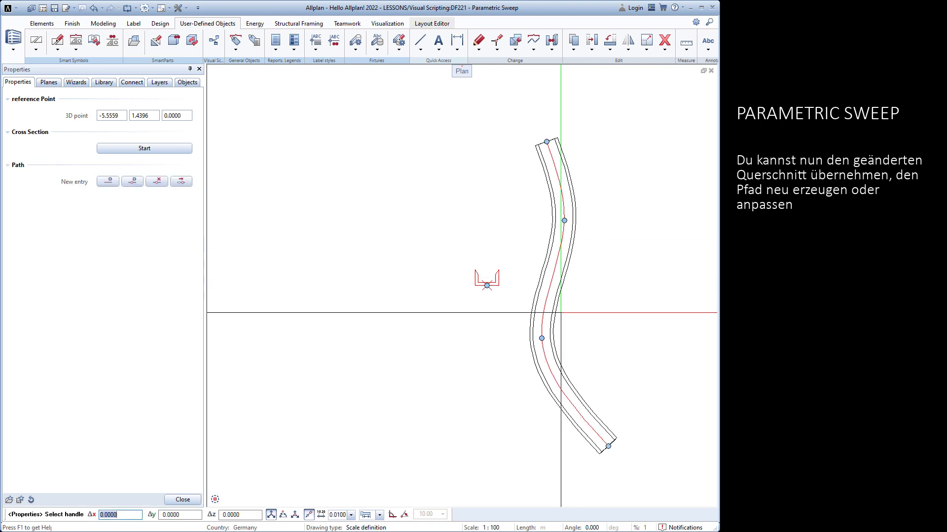
click(542, 338)
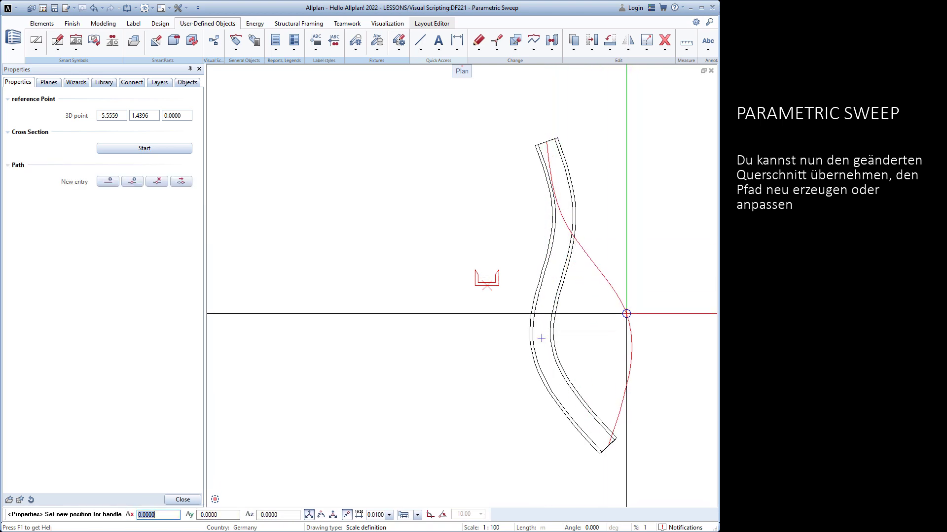
click(626, 314)
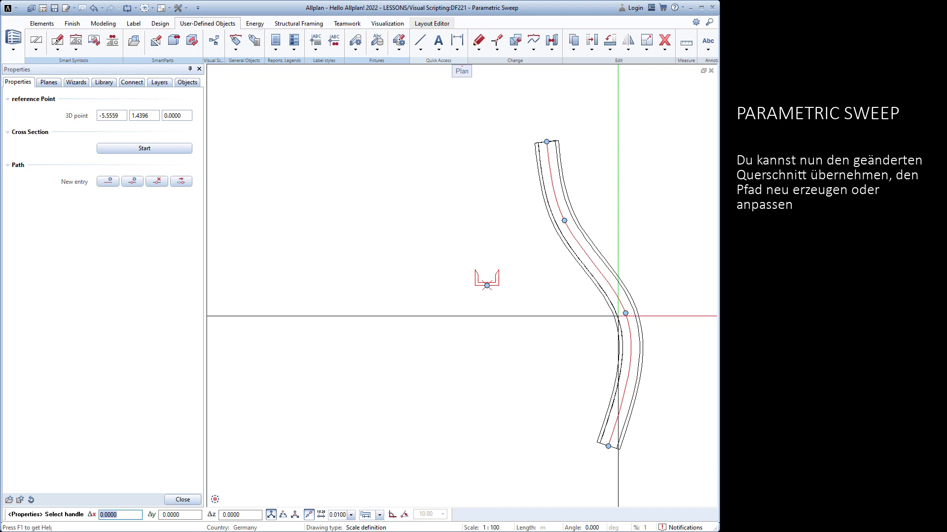
key(Escape)
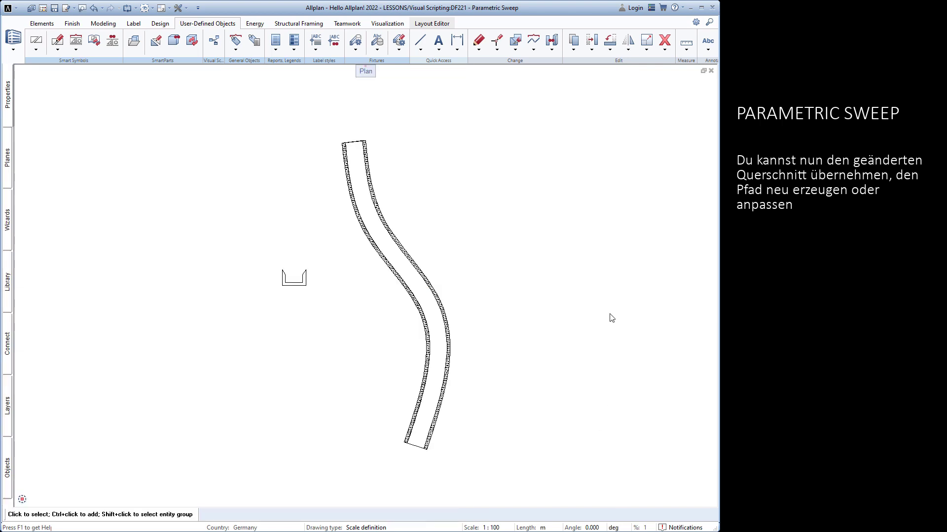
mouse_move(611, 318)
shift+middle_down()
mouse_move(298, 255)
mouse_move(359, 227)
mouse_move(494, 219)
mouse_move(391, 188)
mouse_move(351, 256)
mouse_move(364, 227)
mouse_move(395, 208)
shift+middle_up()
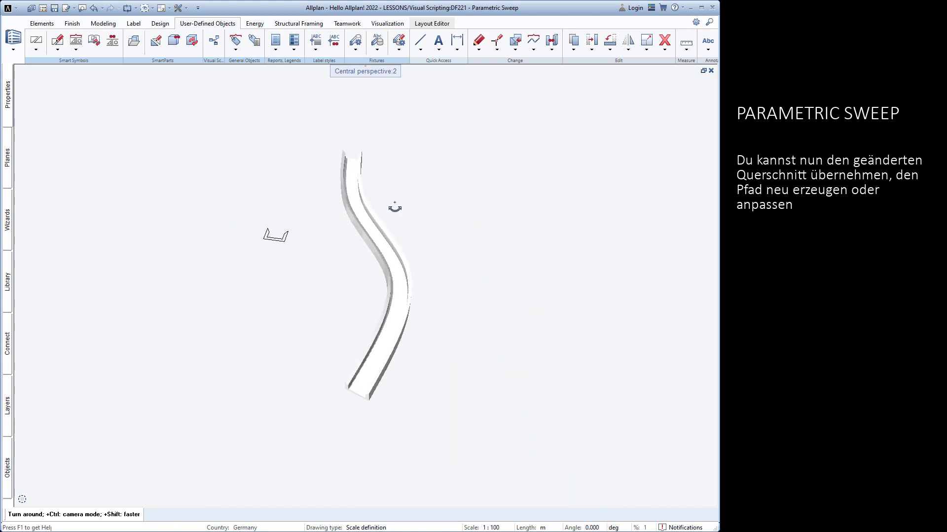